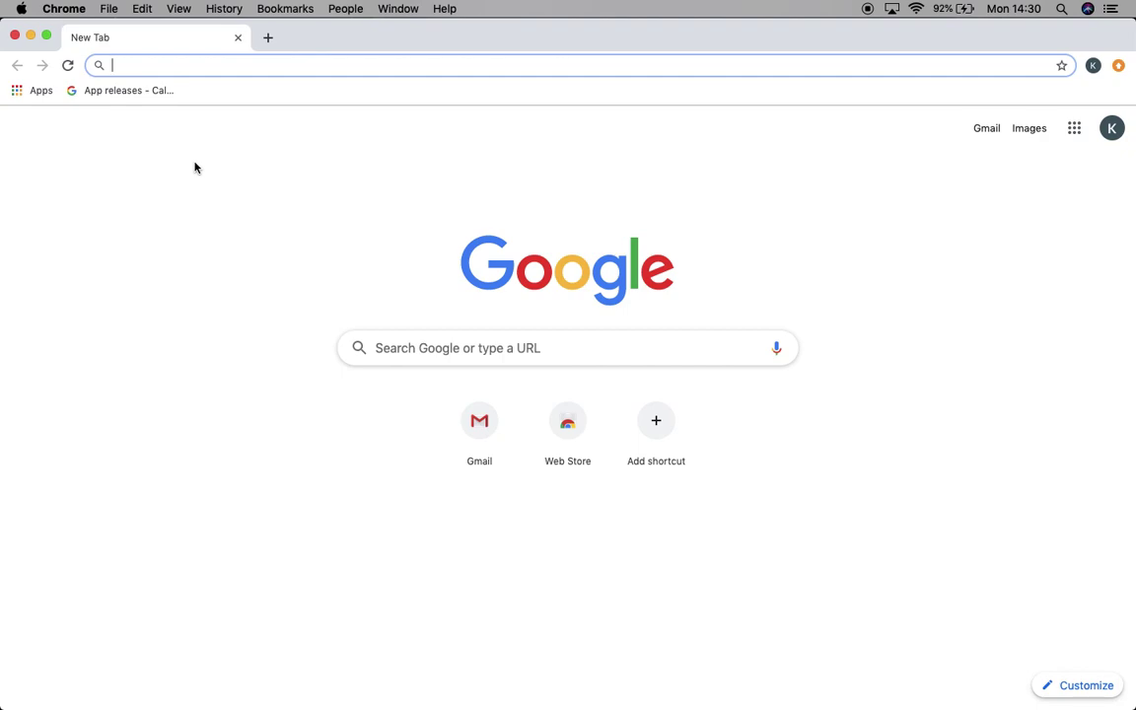
Load the caltopo.com website in Chrome
text(caltopo.co)
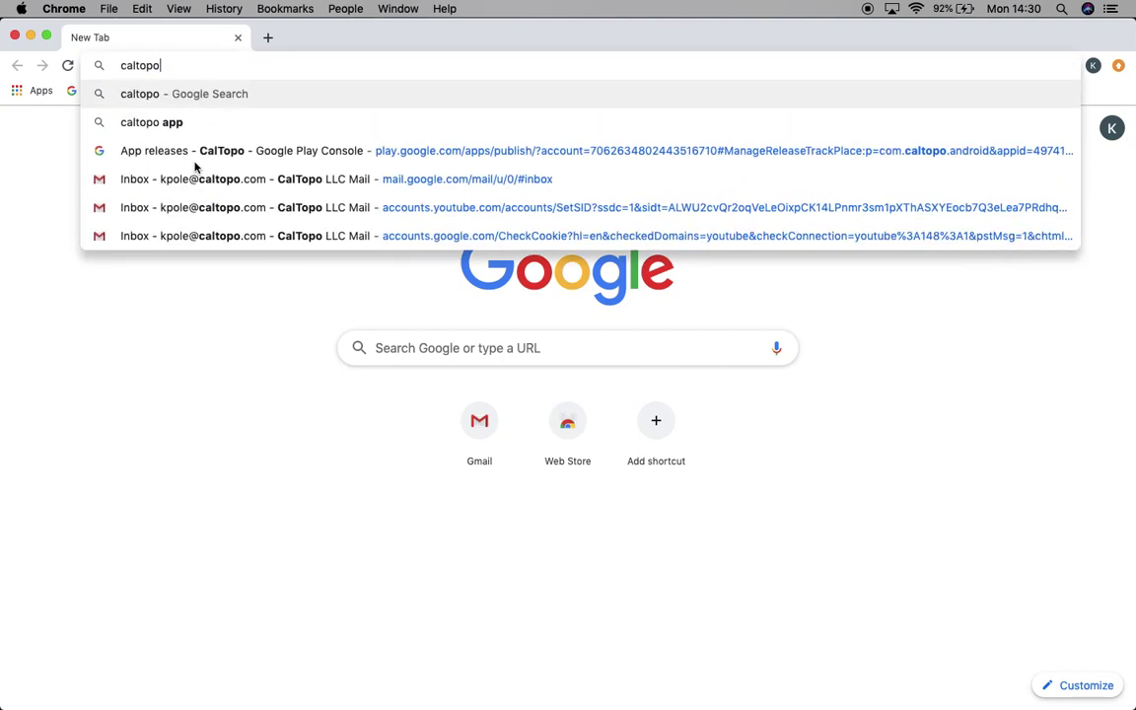
text(m)
key(Return)
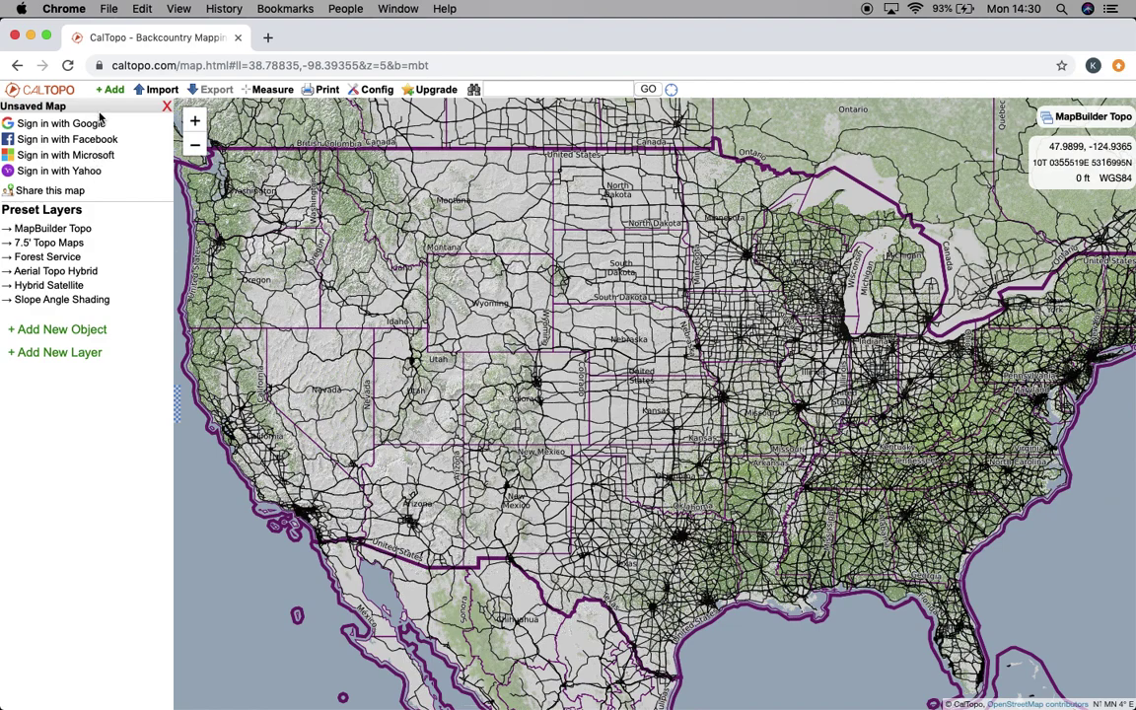
Sign in to CalTopo with the chosen Google account
click(89, 122)
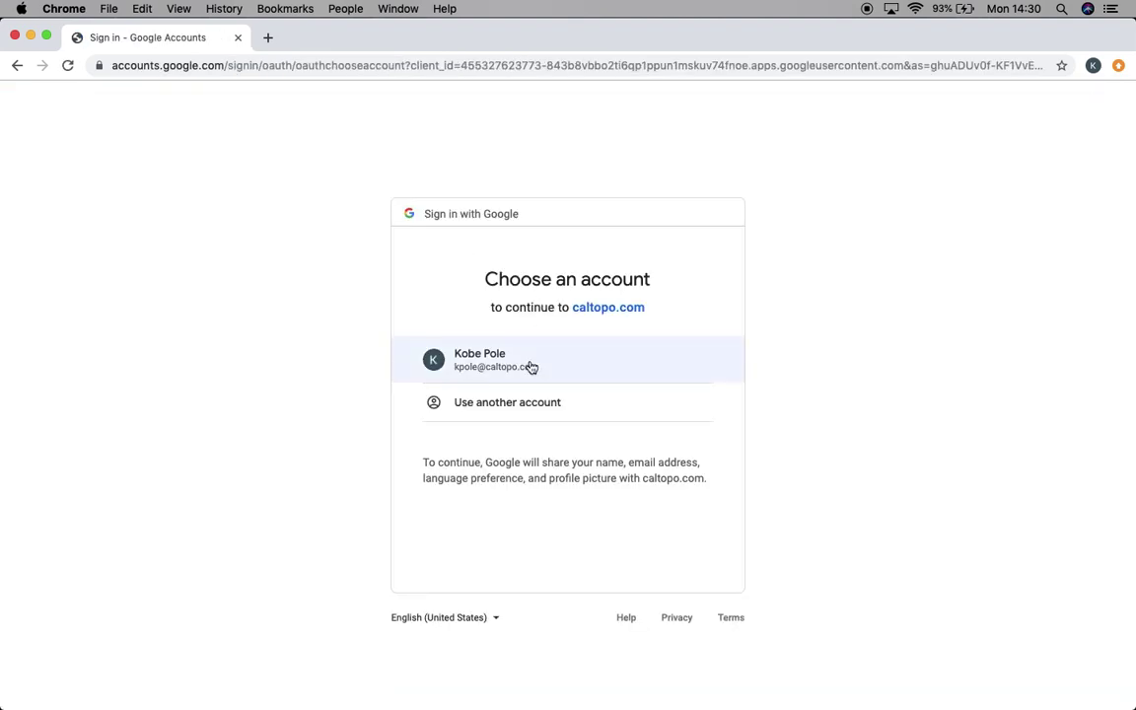
click(519, 366)
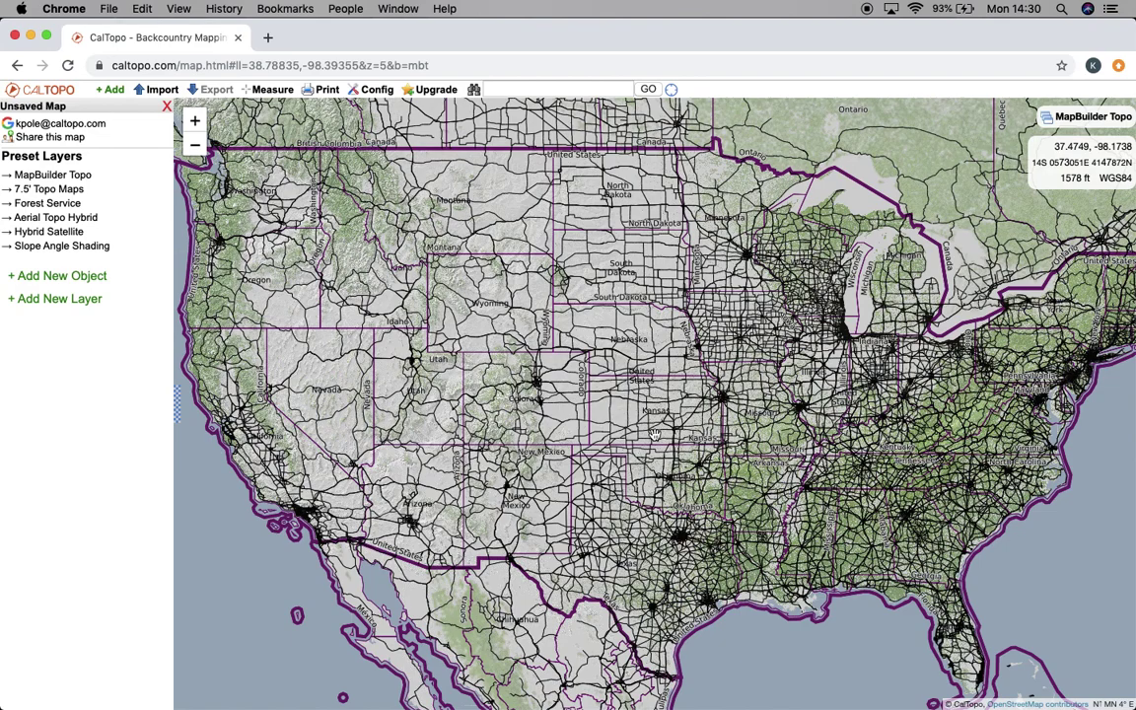
View the Your Account details and open the Upgrade plans page in a second tab
click(94, 122)
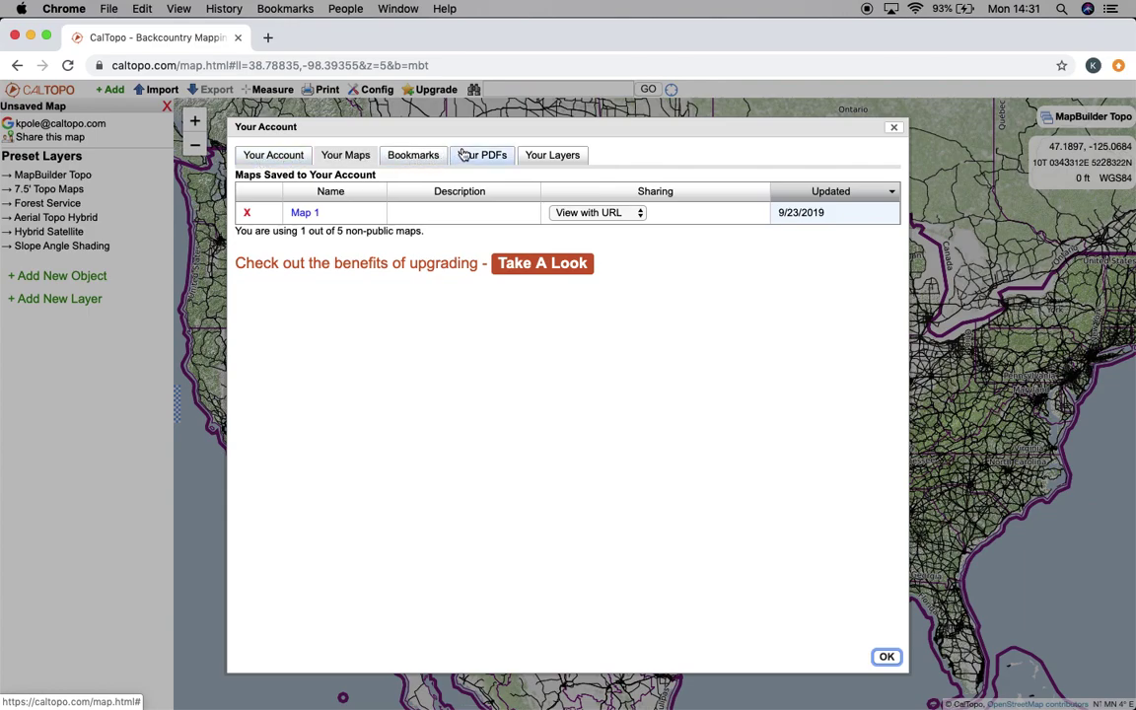
click(263, 156)
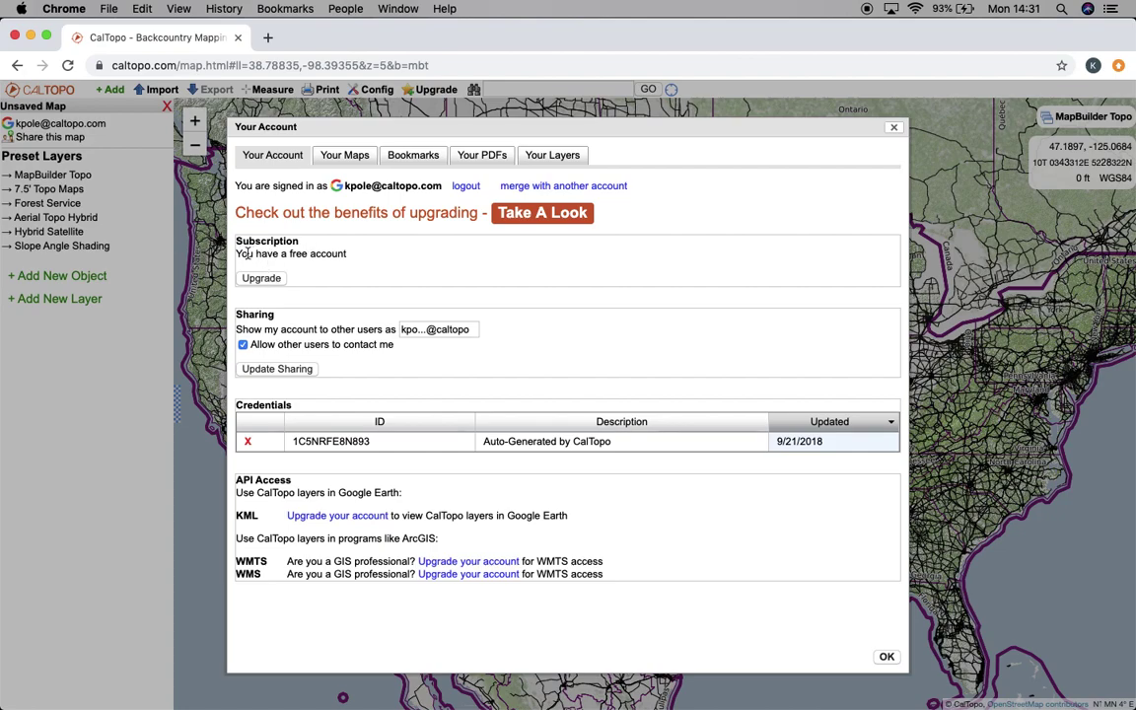
click(262, 279)
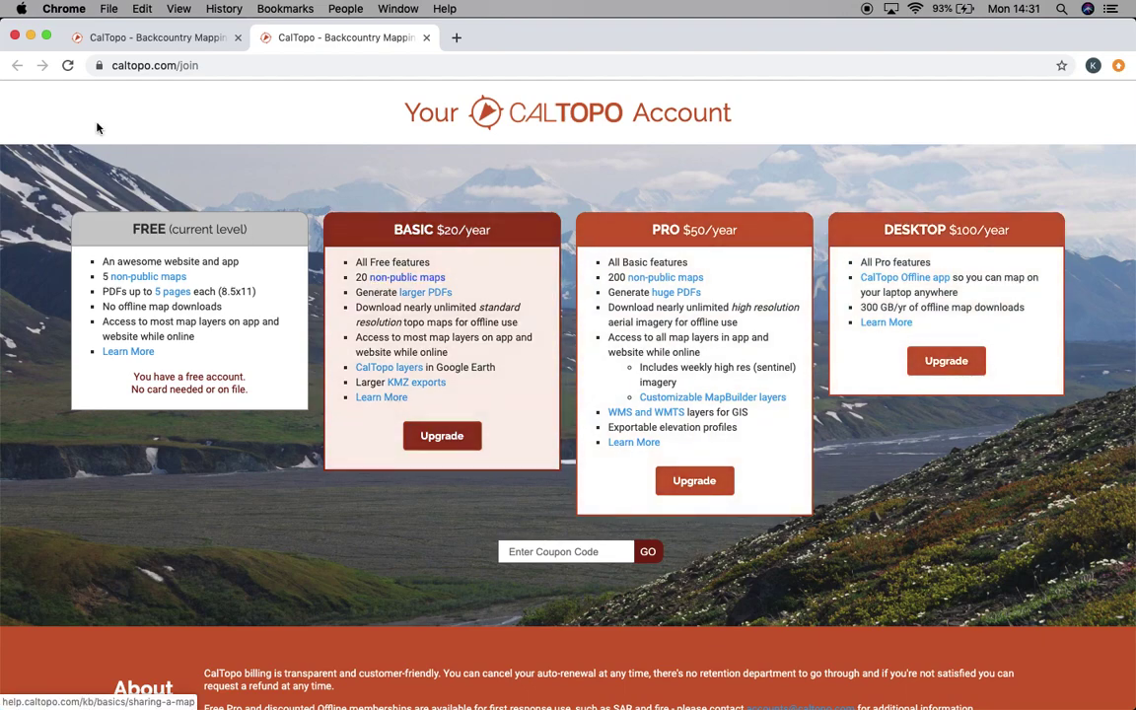
click(418, 283)
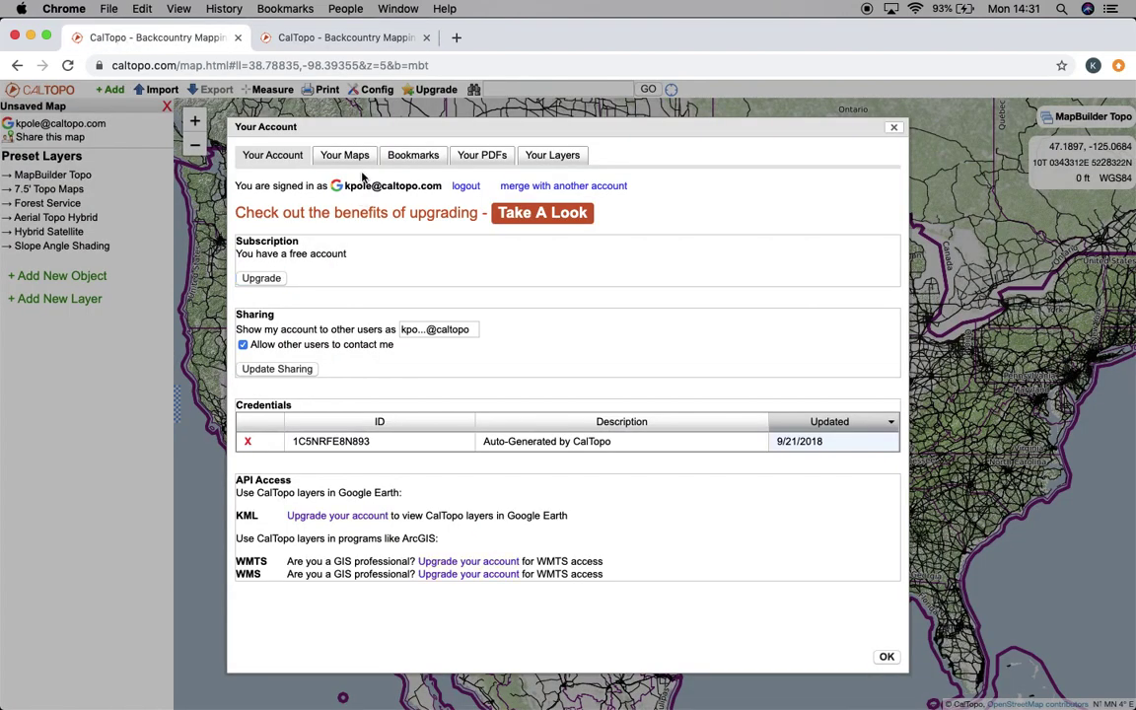
Check the saved maps, bookmarks, PDFs and layers lists, then close the account window
click(353, 160)
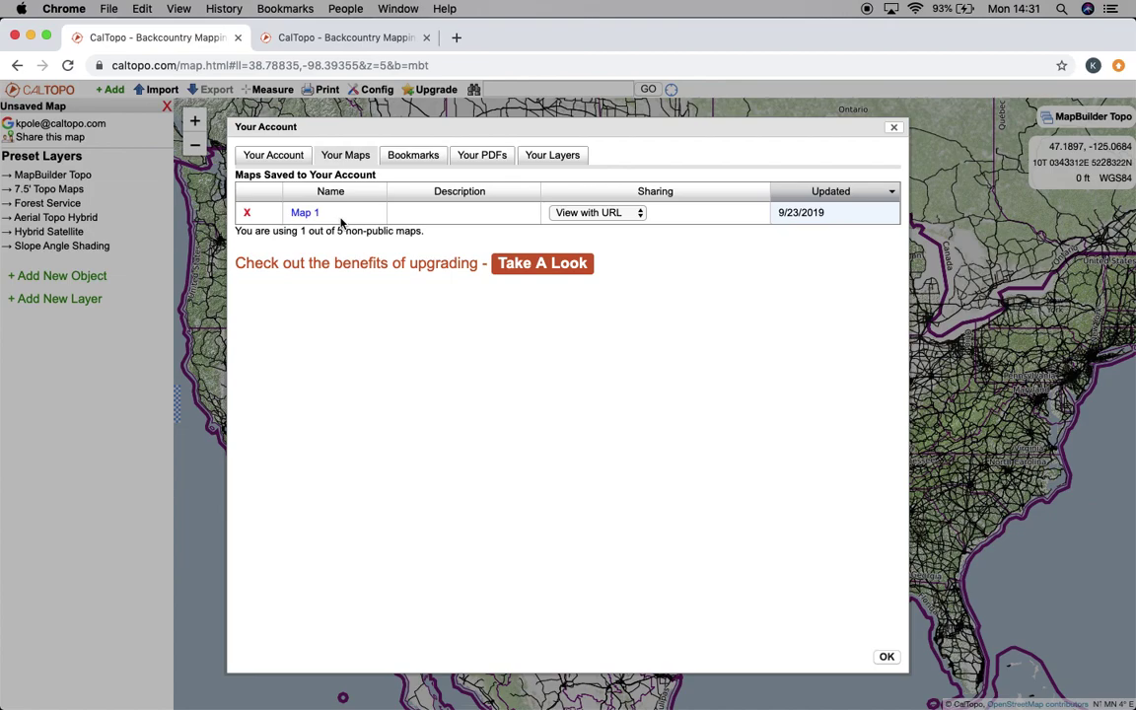
click(402, 159)
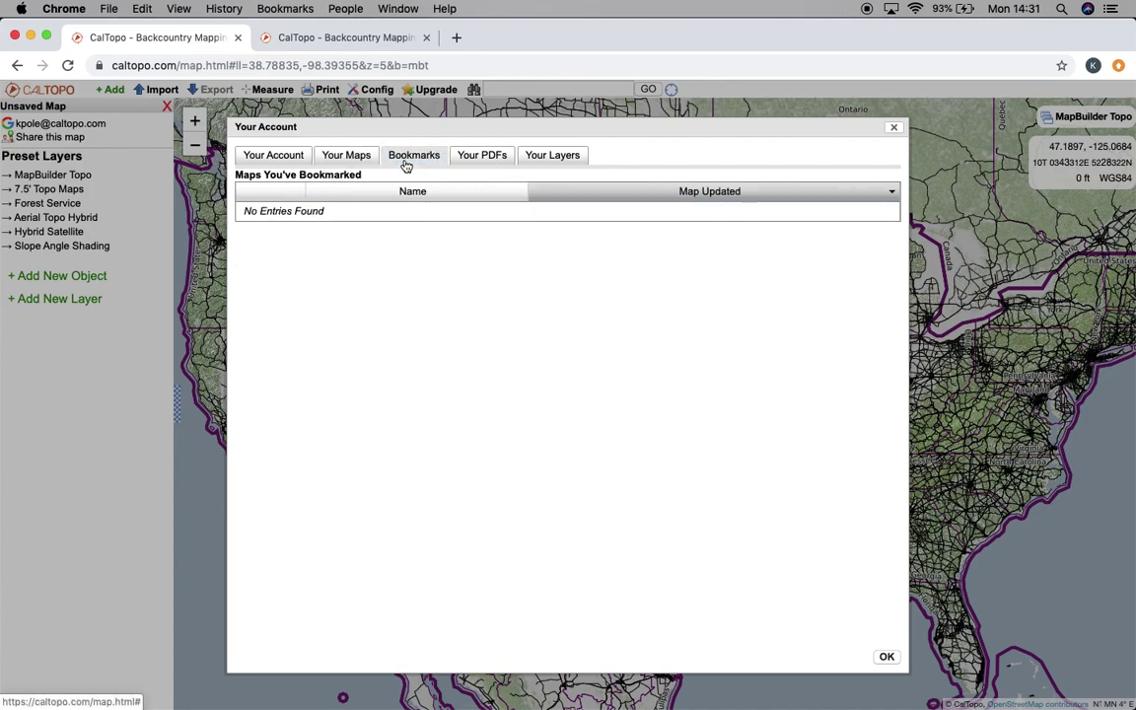
click(474, 162)
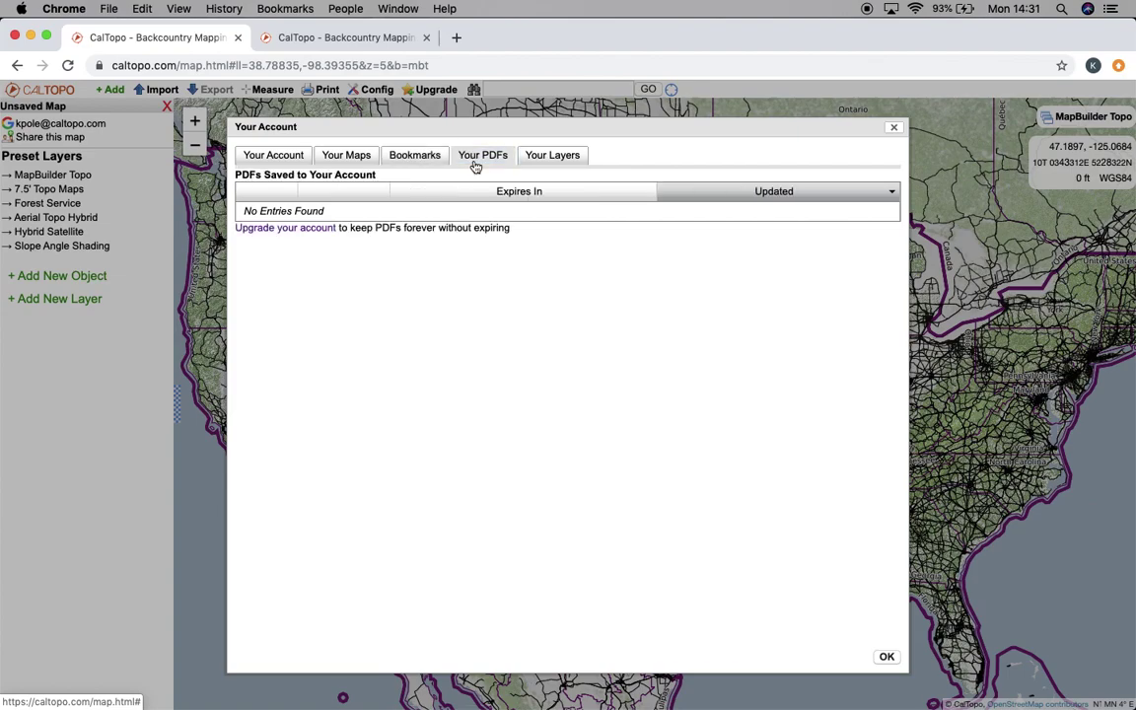
click(553, 158)
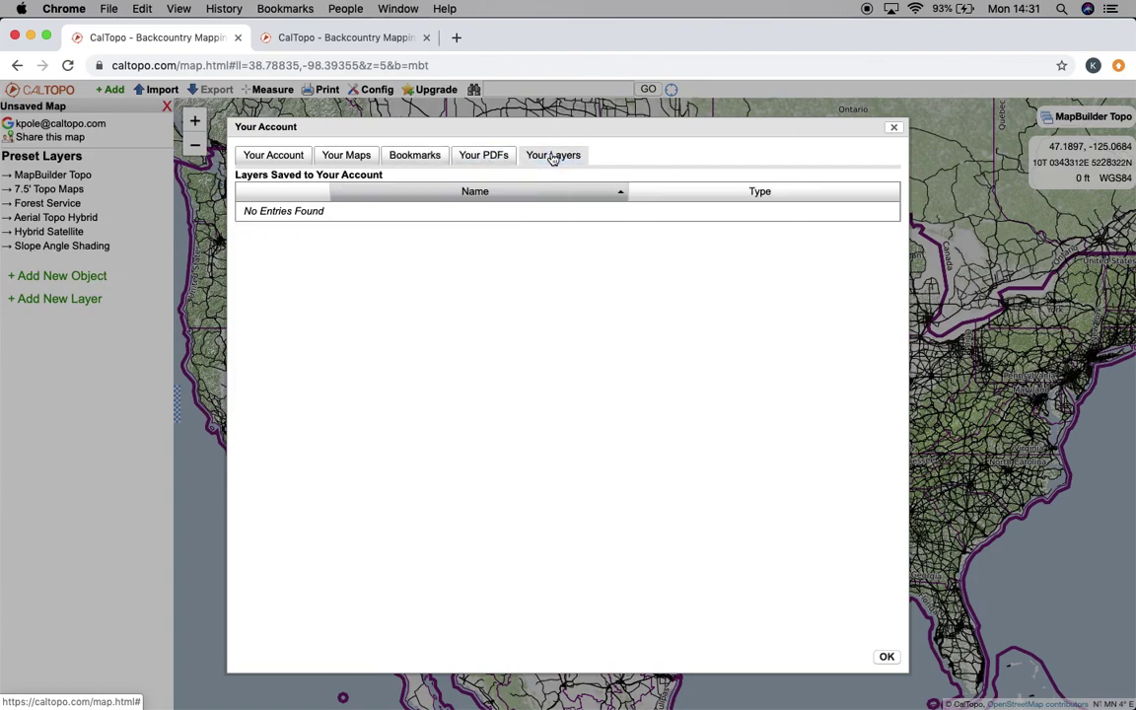
click(887, 657)
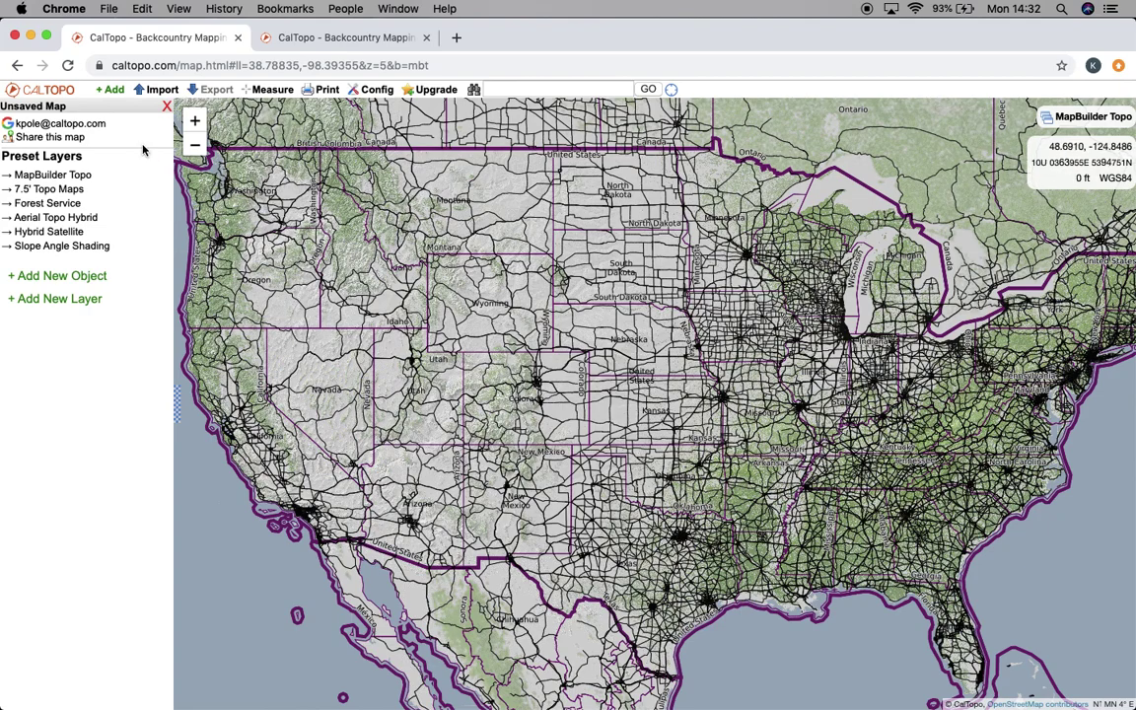
Look over the CalTopo logo menu, then put the cursor in the place search box
click(63, 91)
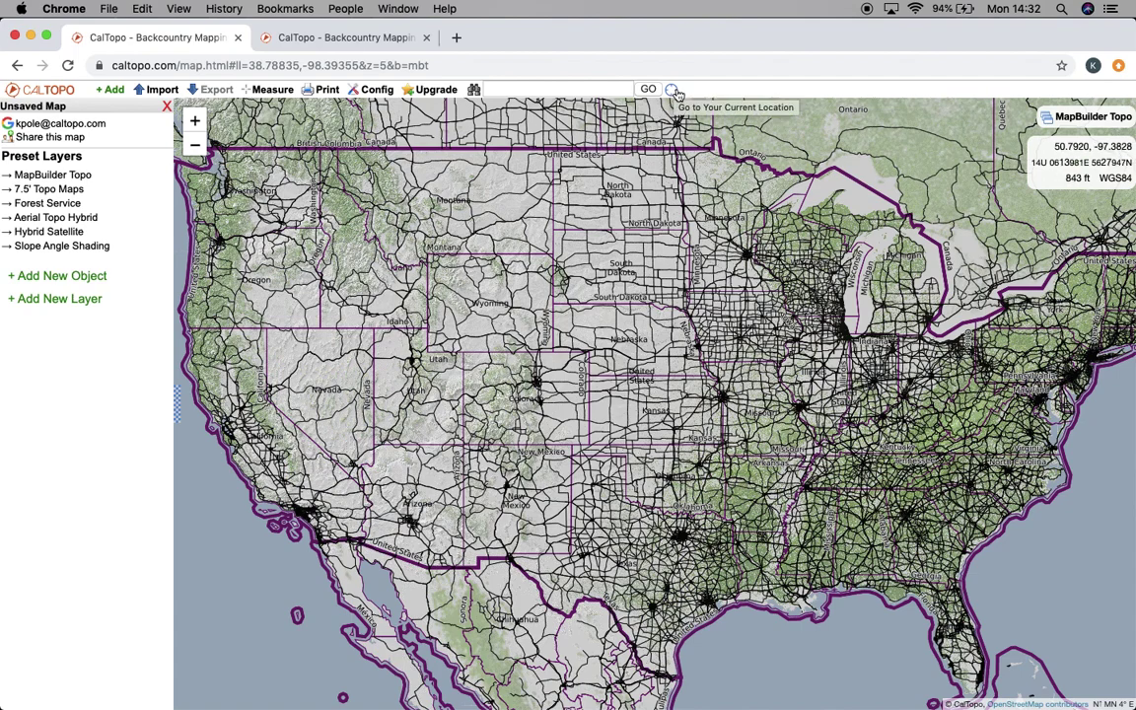
click(563, 87)
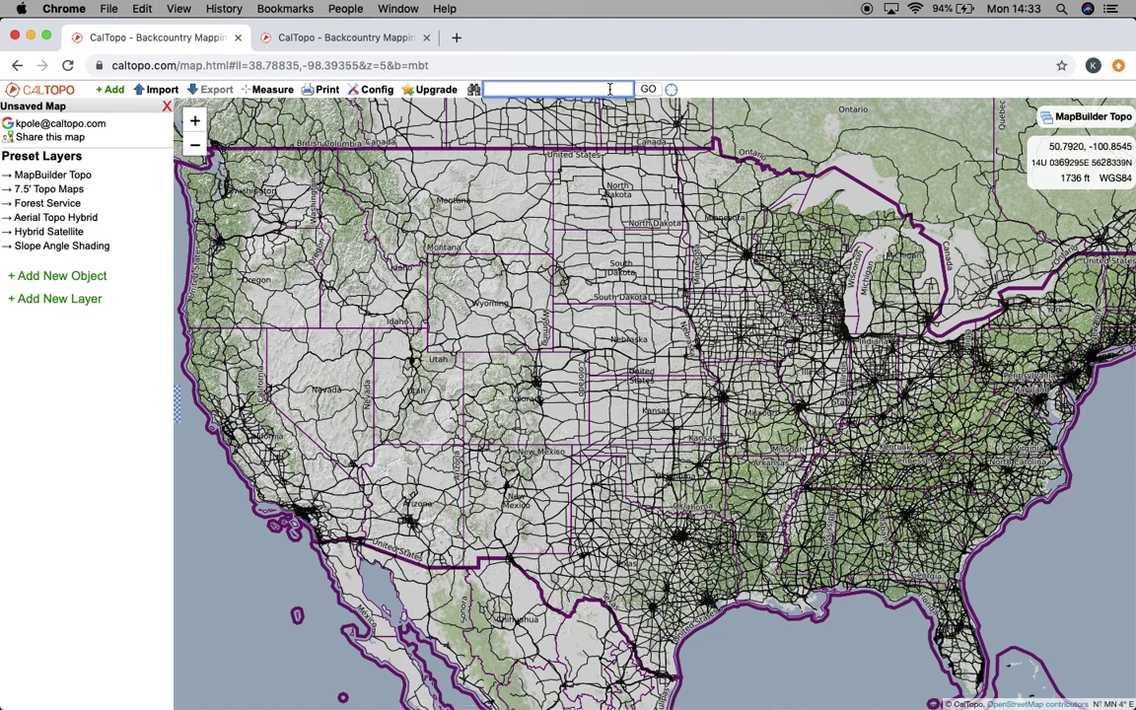
Search 'truckee, ca', then 'castle peak near truckee, ca' to centre the map on Castle Peak
text(truckee, )
text(va)
text(a)
key(Return)
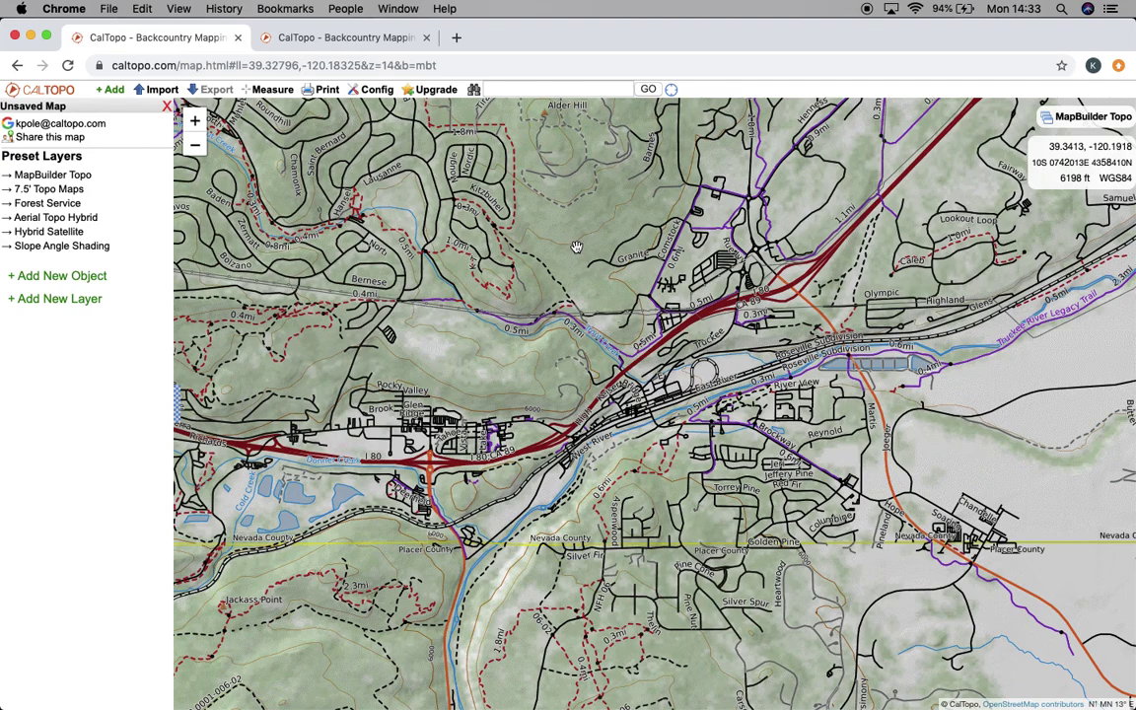
click(541, 89)
text(castle peak nea)
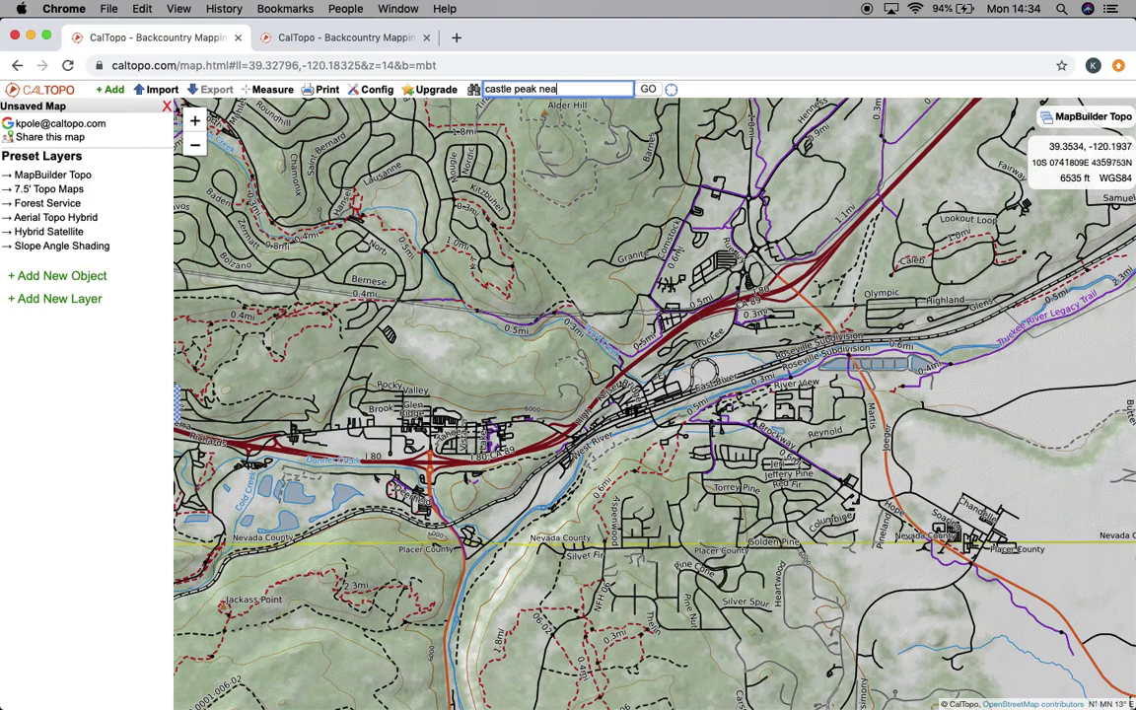
text(r truckee, cca)
text(a)
click(649, 89)
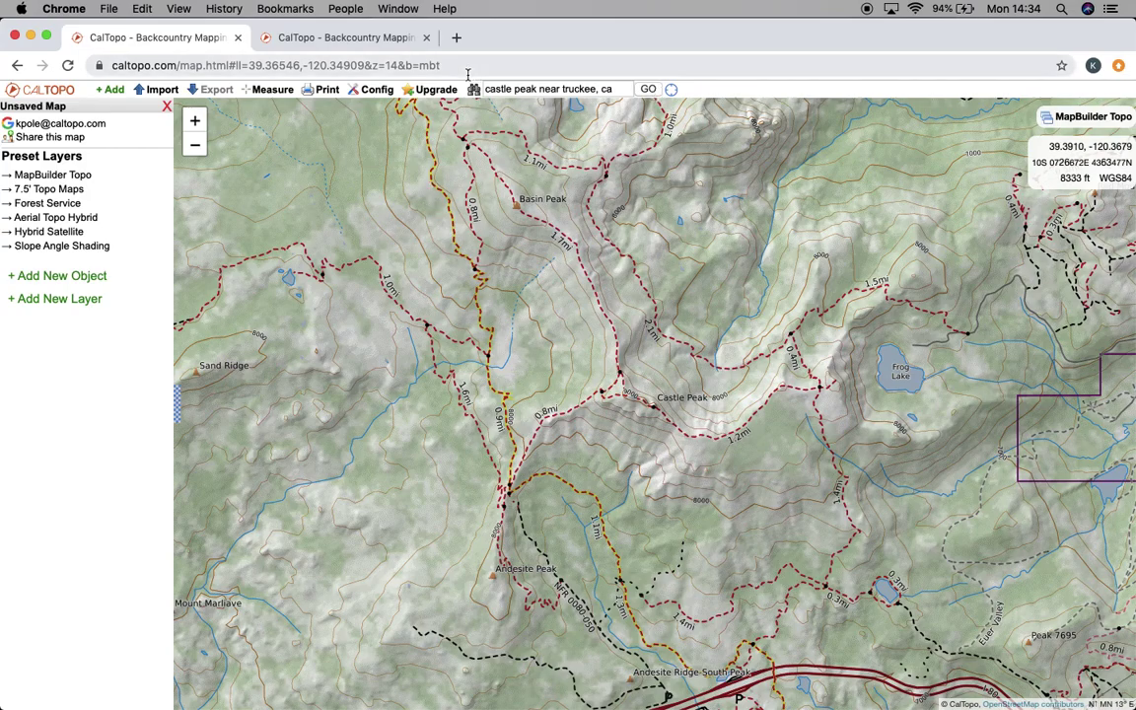
Open a copy of the current map URL in a new tab, then return to the original tab
drag(452, 65, 101, 65)
key(super+c)
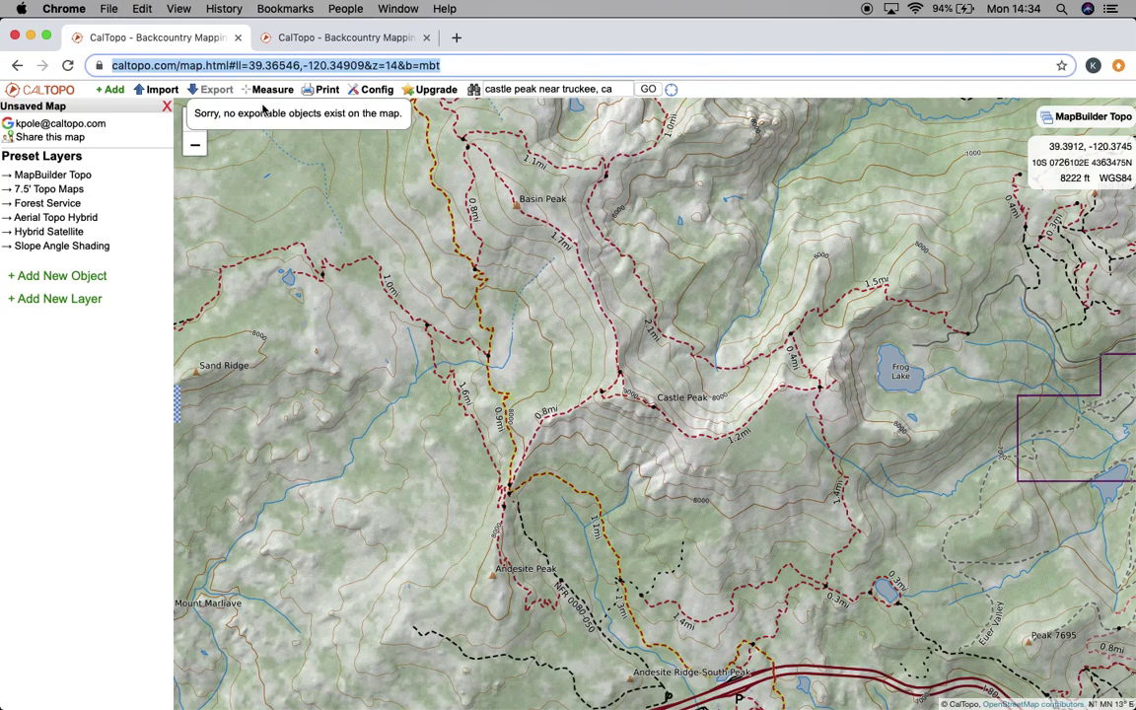
click(461, 43)
key(super+v)
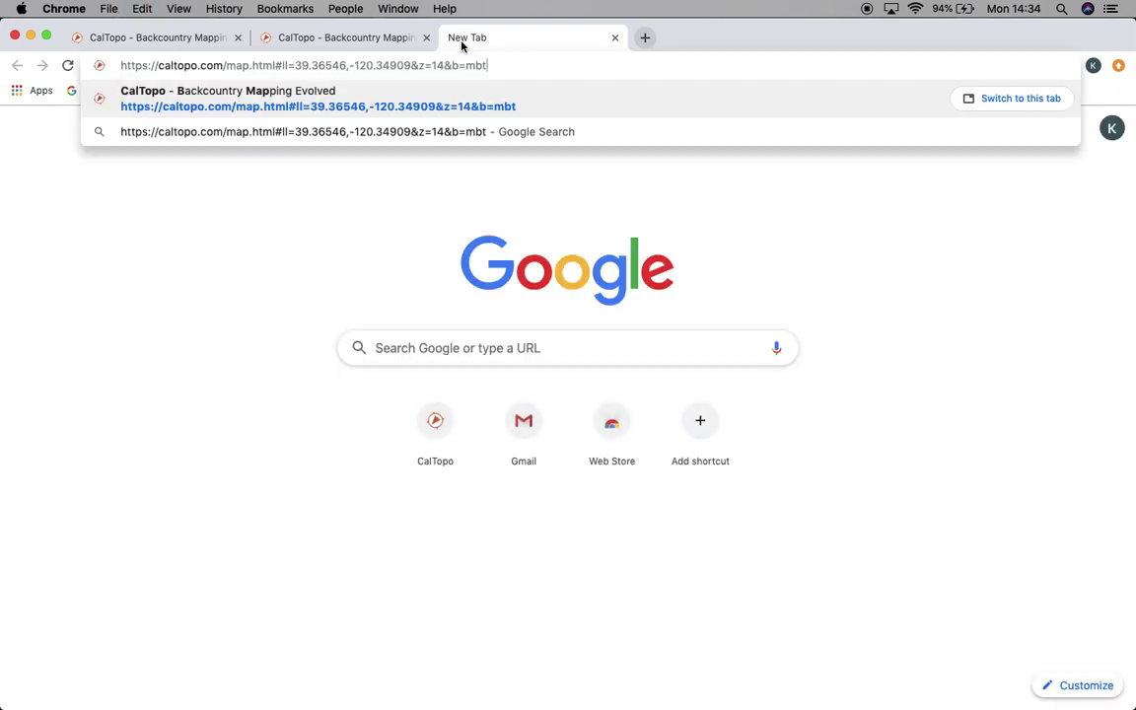
key(Return)
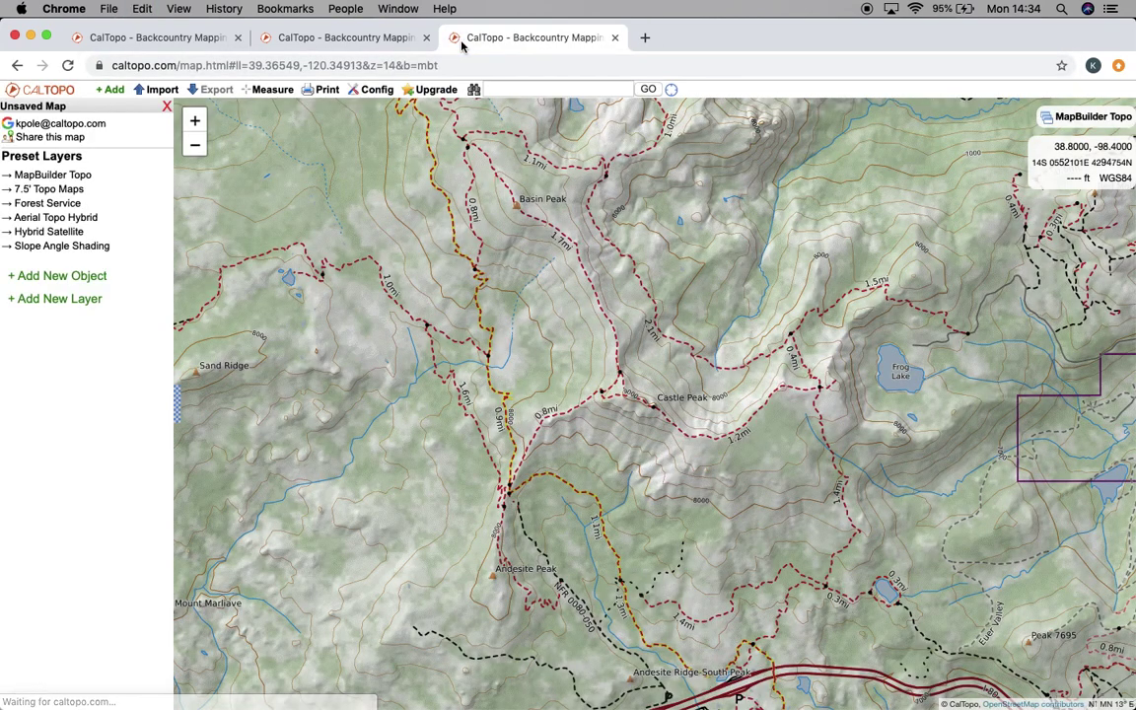
click(192, 38)
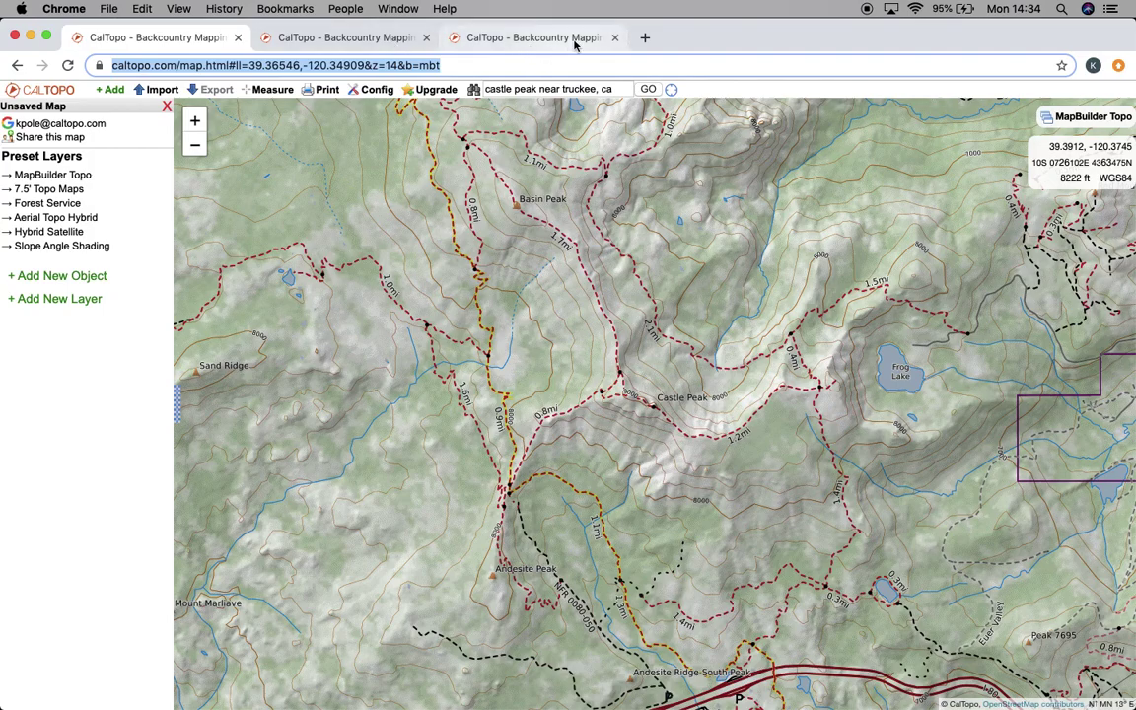
Close the third tab and add a marker, dragging it south toward Andesite Ridge
click(615, 38)
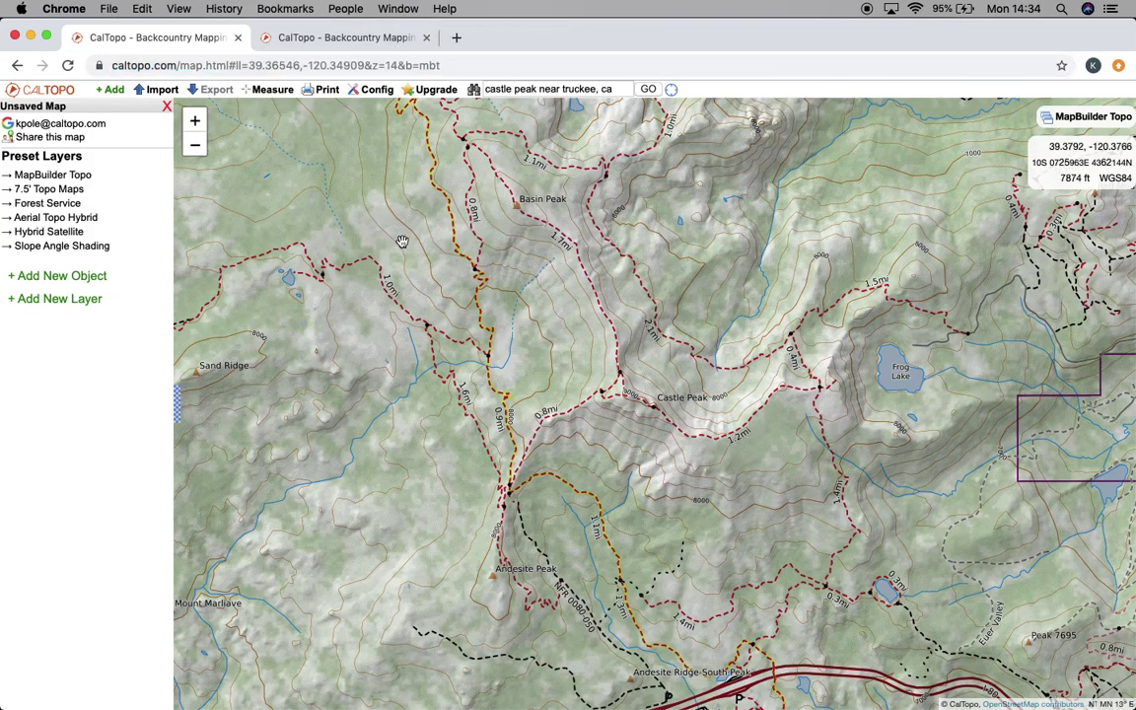
click(105, 277)
click(74, 287)
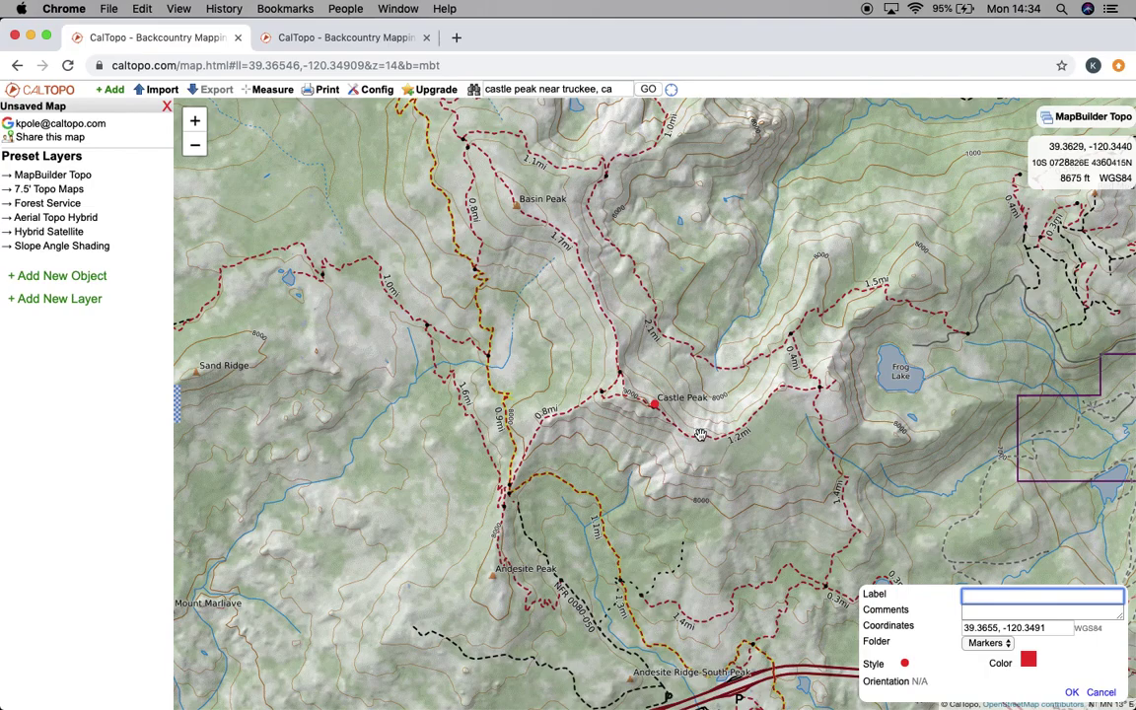
mouse_move(656, 404)
mouse_down()
mouse_move(658, 653)
mouse_move(671, 704)
mouse_up()
Label the marker 'Car', give it the car icon, and save it
click(996, 596)
text(CAr)
click(999, 611)
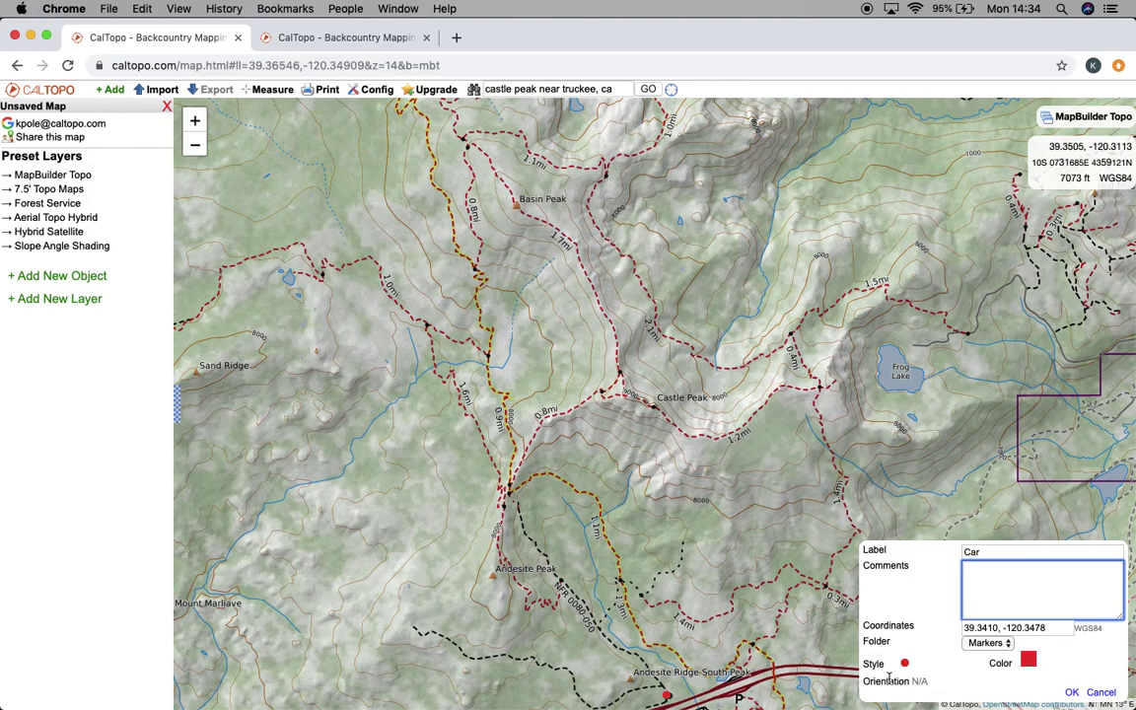
click(1004, 644)
click(904, 664)
click(905, 664)
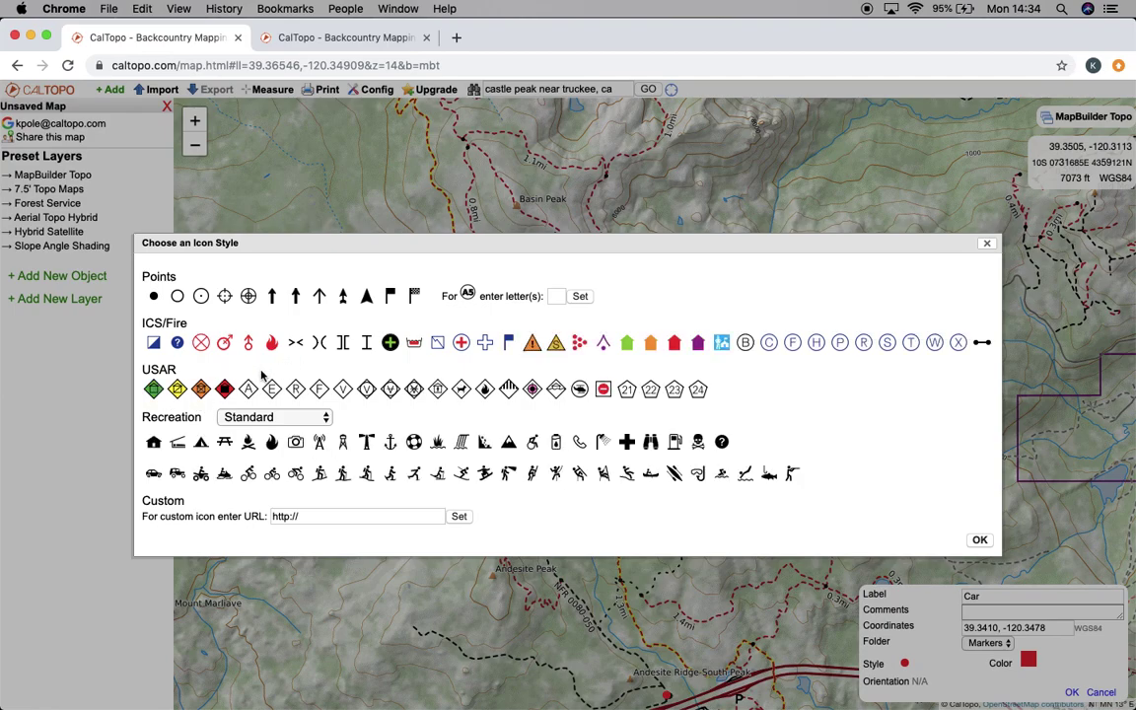
click(157, 474)
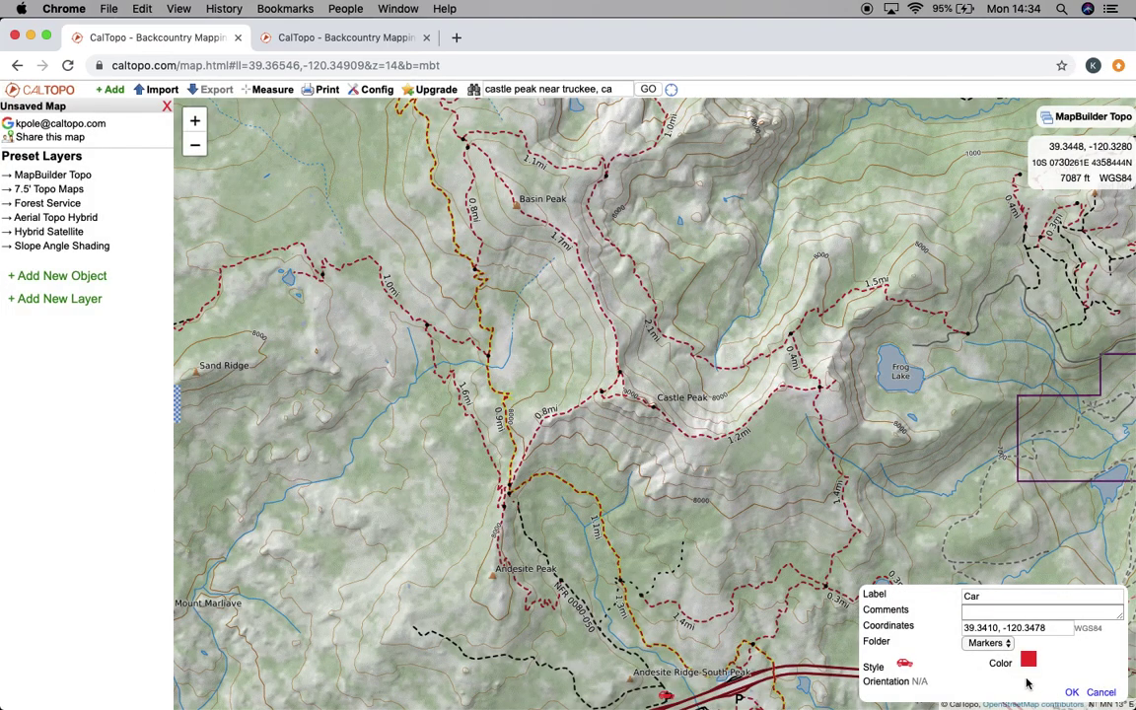
key(Return)
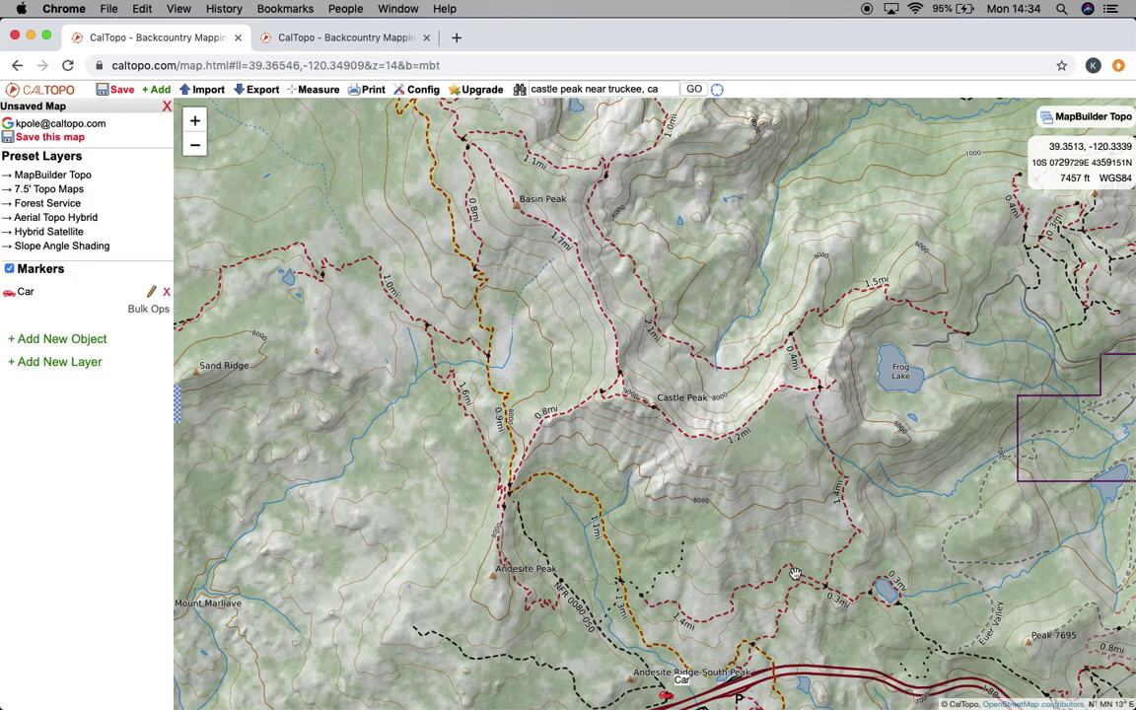
Save the map as 'Castle Peak Hike', viewable with URL, with a write-access password
mouse_move(61, 90)
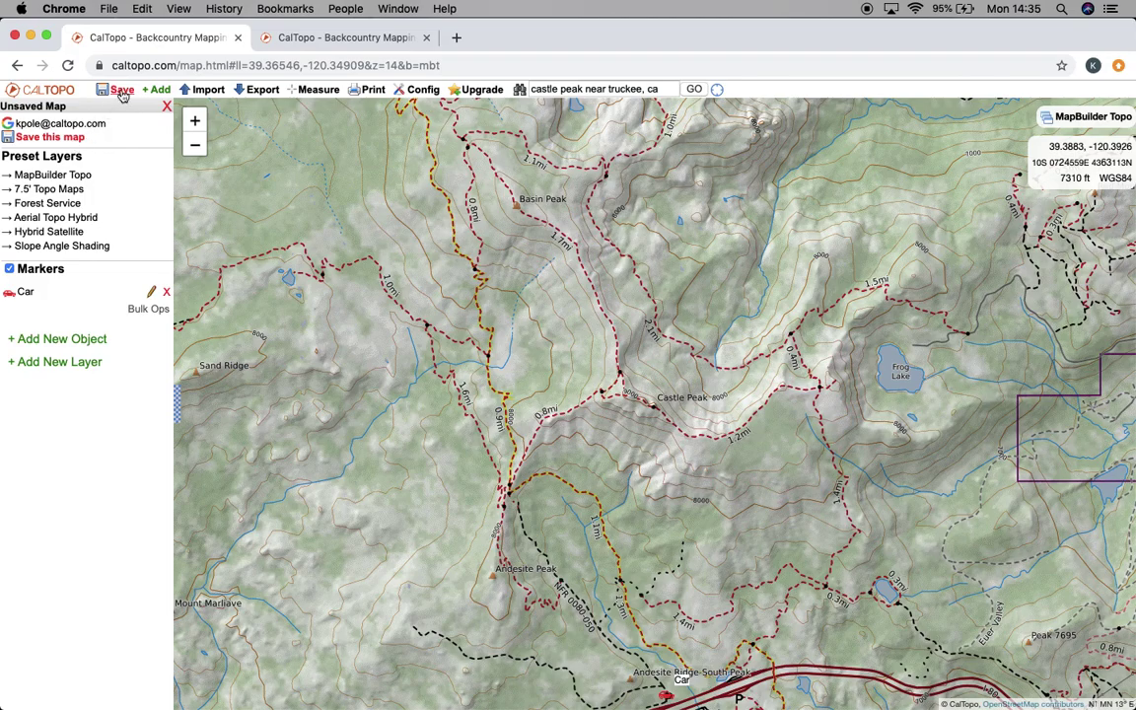
click(121, 90)
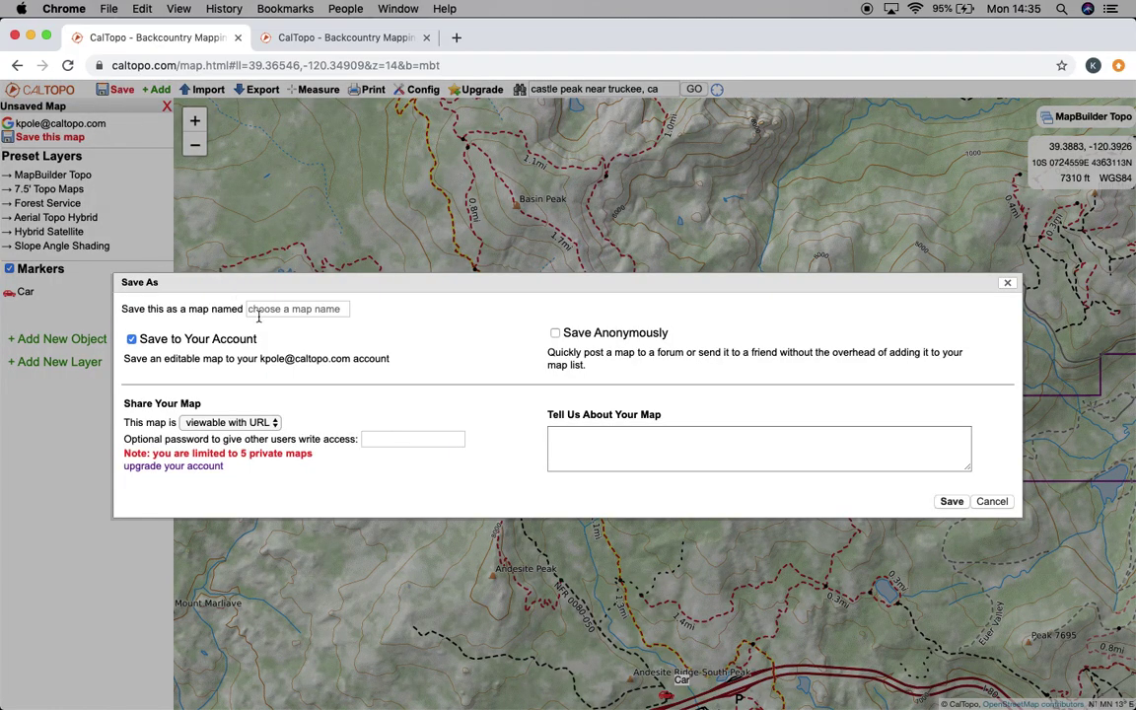
click(342, 309)
text(Castle Peak Hike)
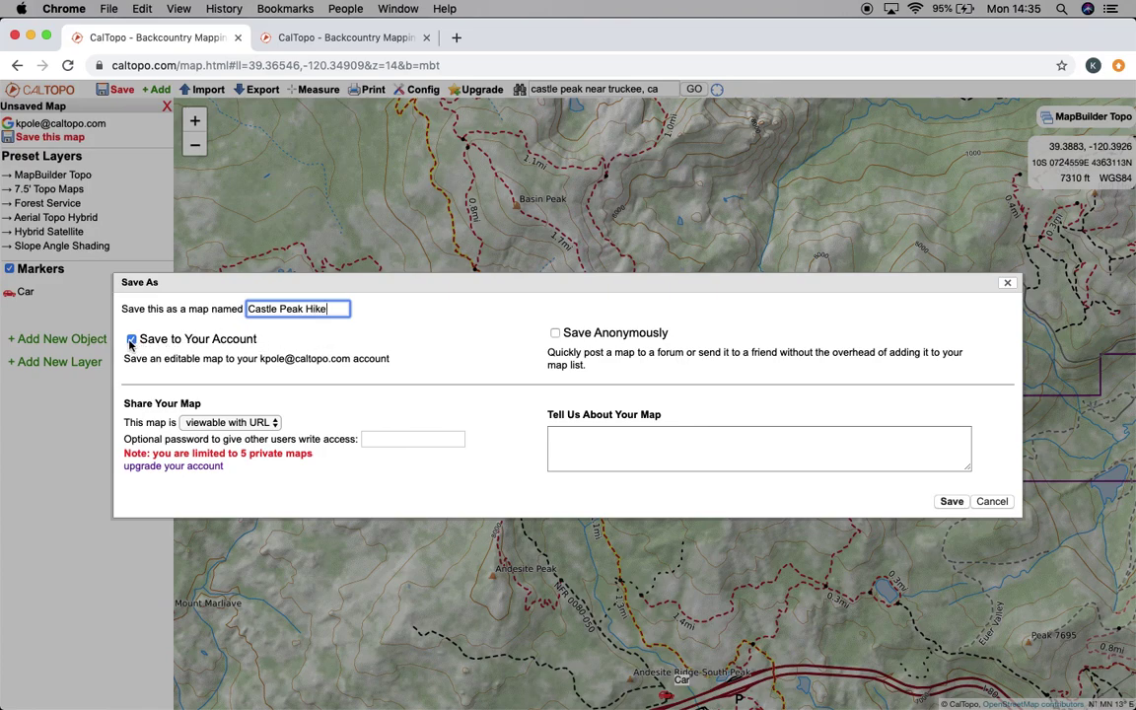
click(253, 423)
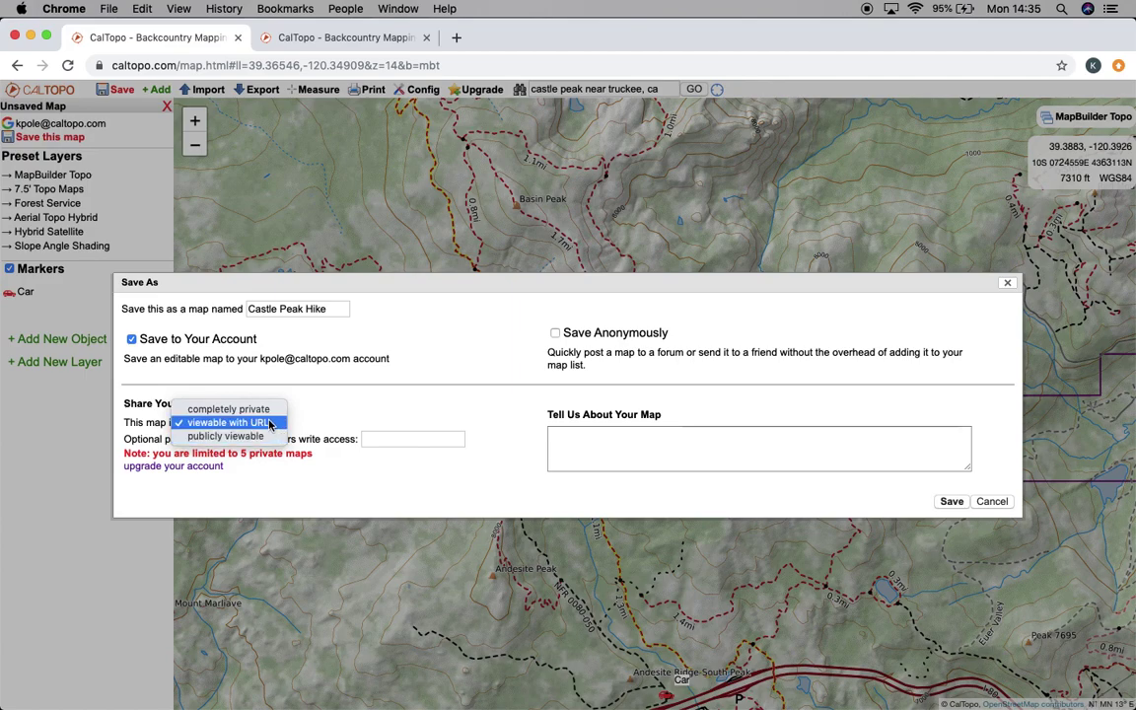
click(269, 423)
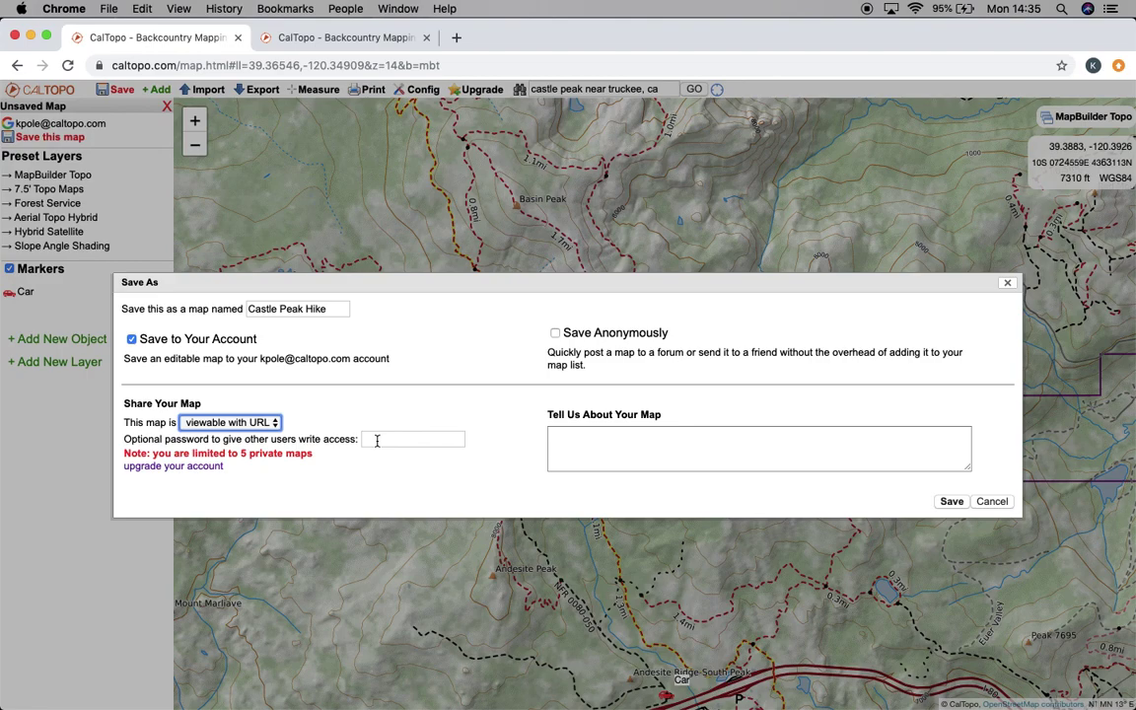
click(377, 441)
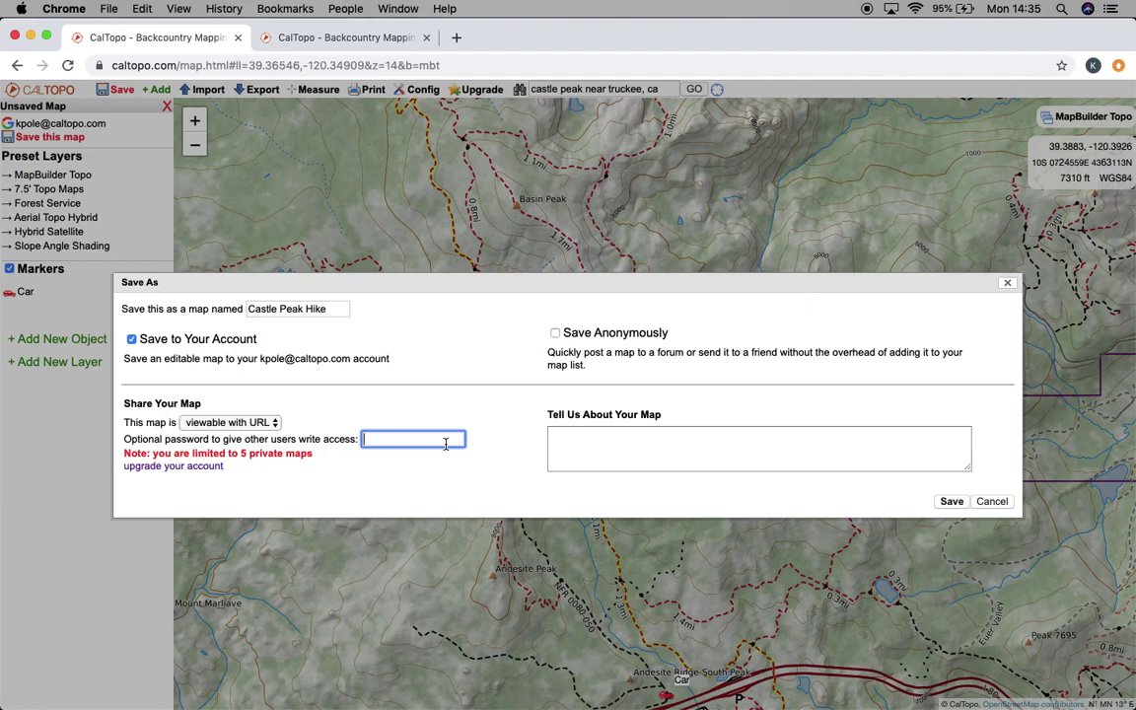
text(1234)
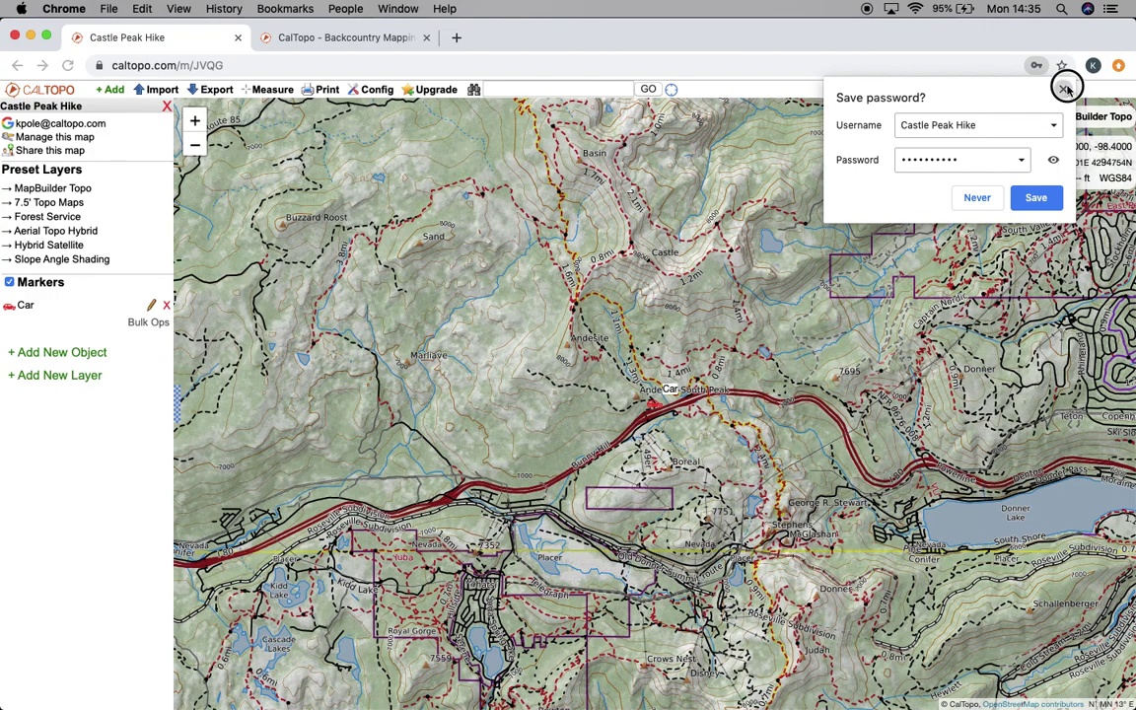
Dismiss the password prompt, open the saved map's link in a new tab, then zoom toward the Car marker
click(1051, 64)
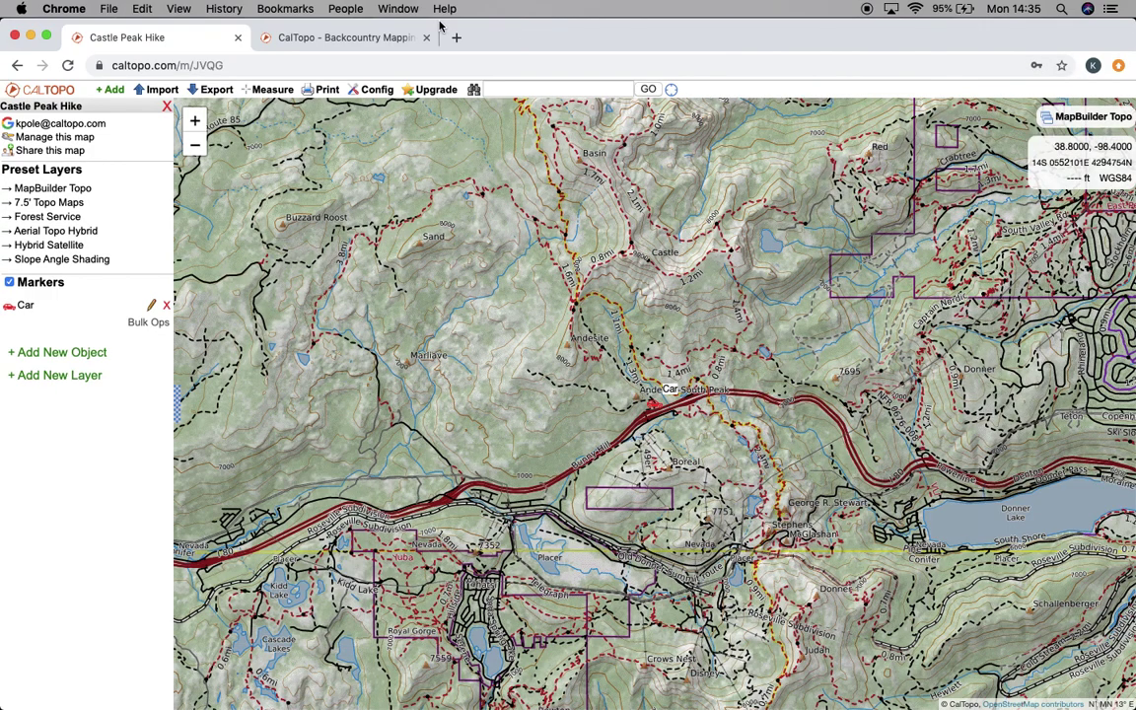
click(239, 65)
key(super+c)
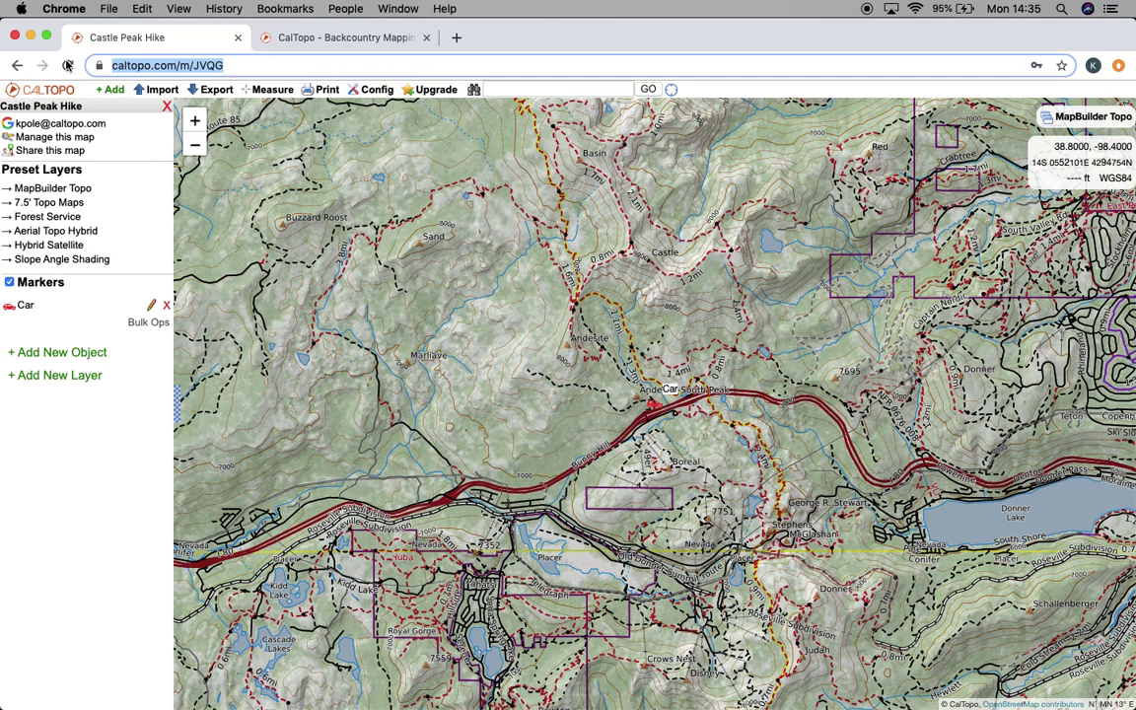
click(454, 36)
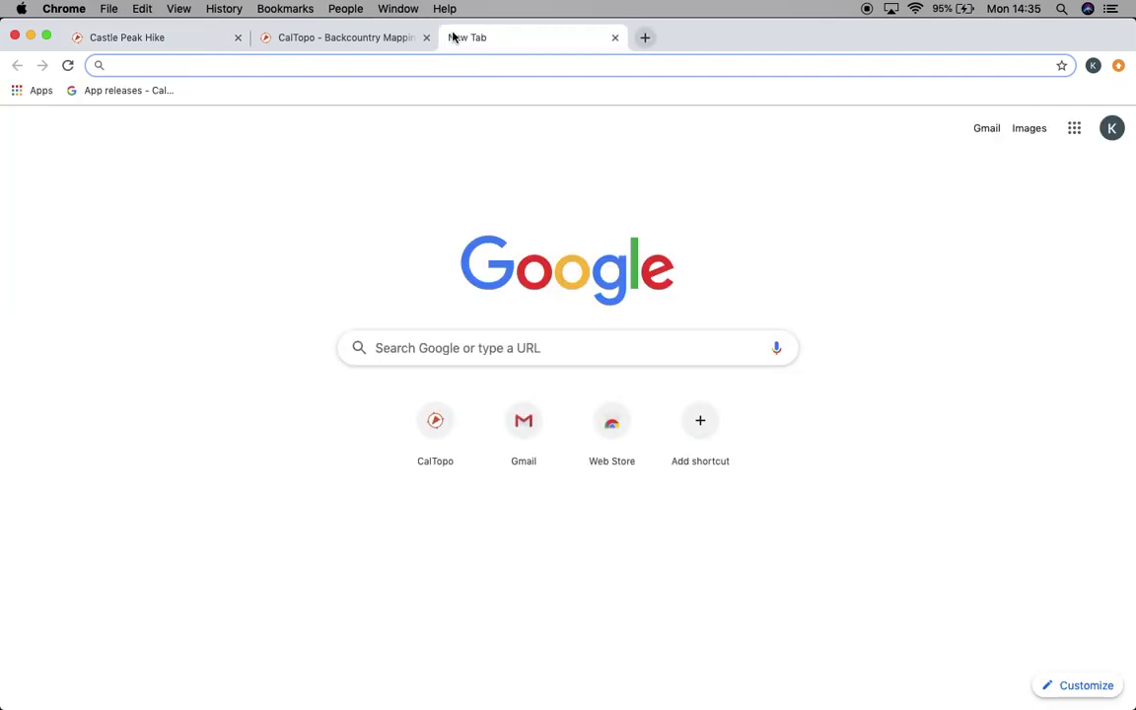
key(super+v)
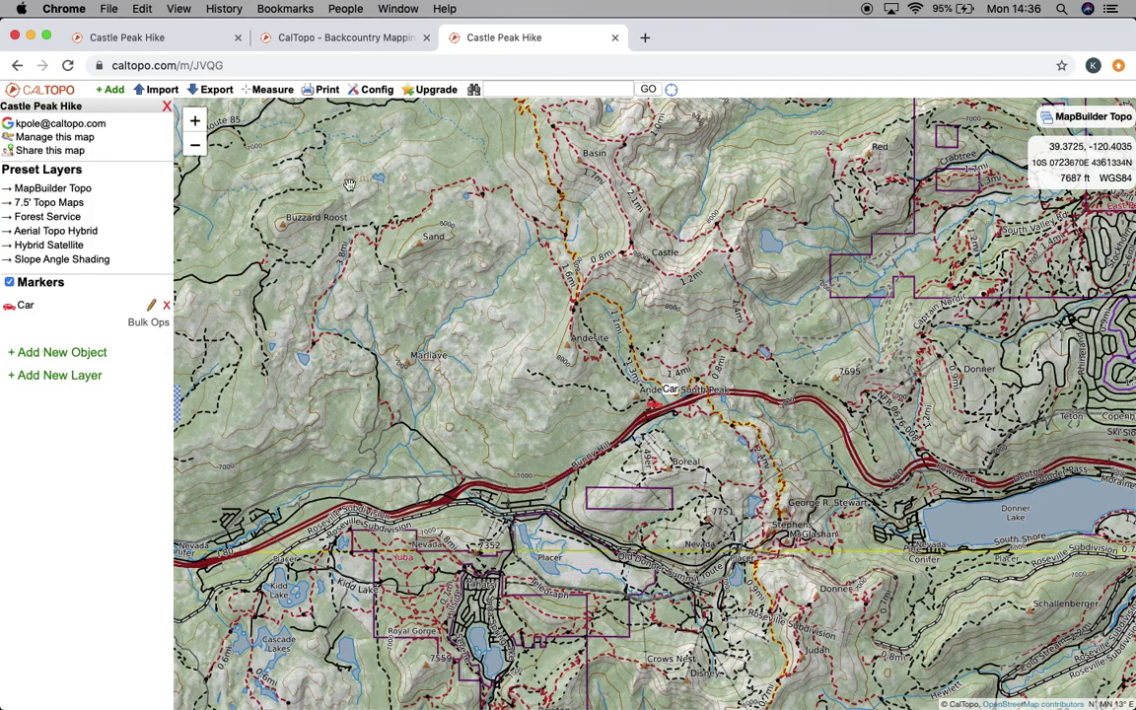
click(163, 40)
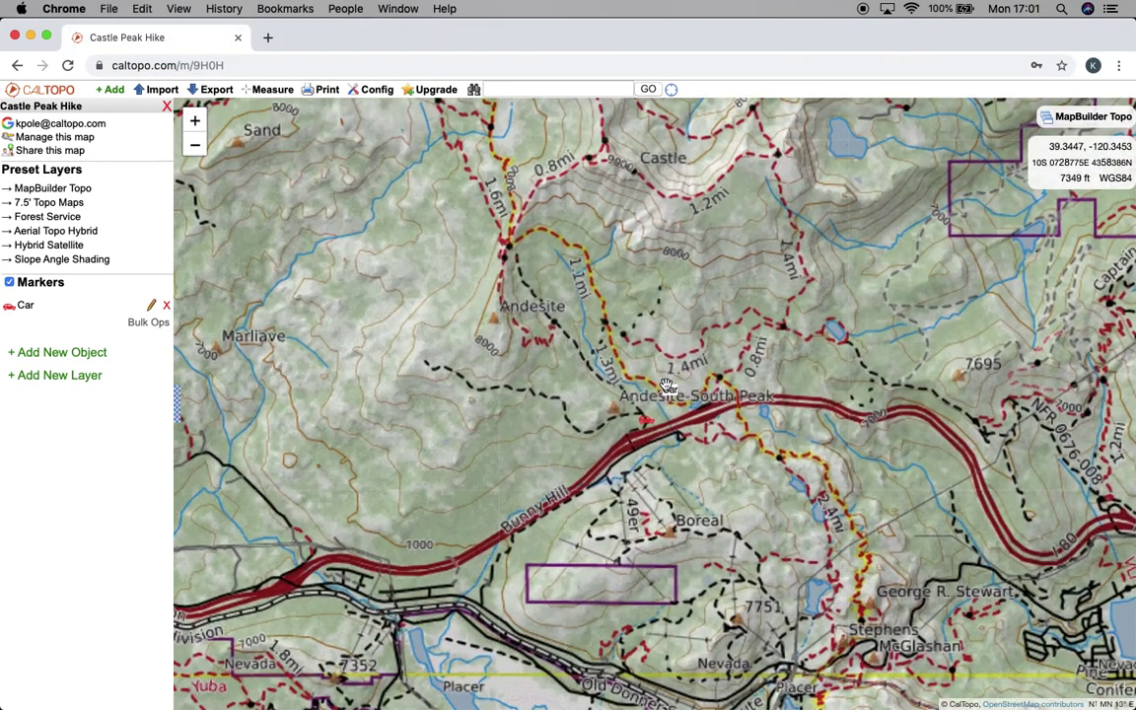
scroll(641, 463, up, 6)
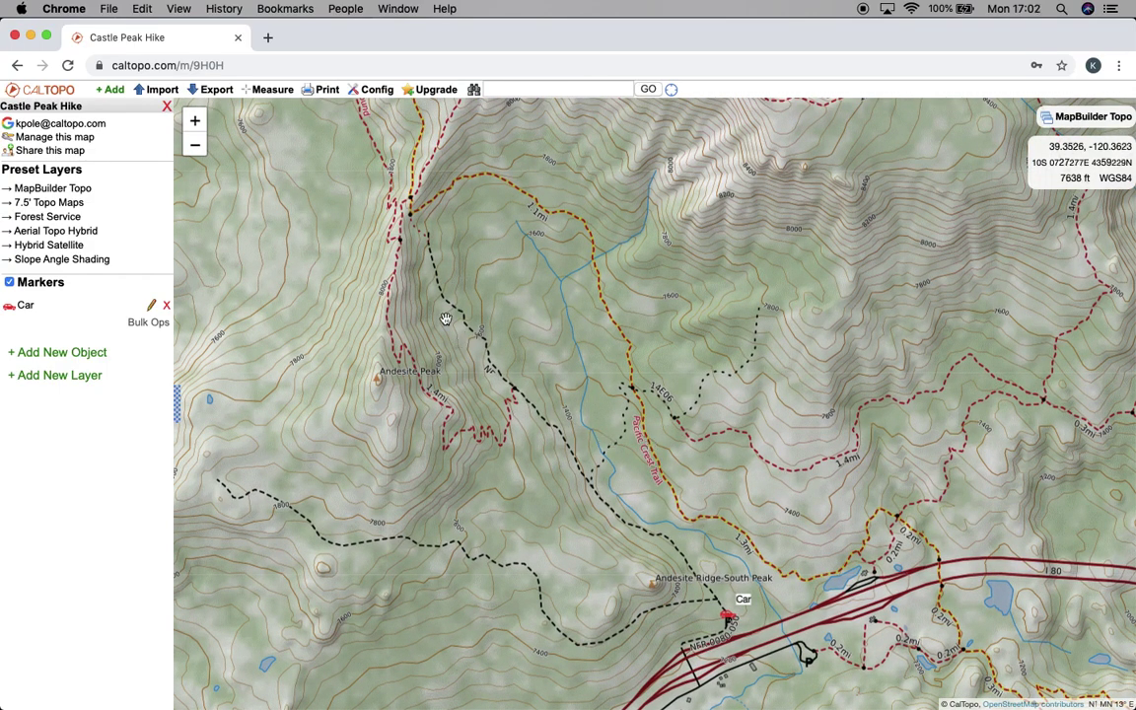
In Config, keep labels shown for all objects and toggle white label backgrounds, leaving them on
mouse_move(365, 90)
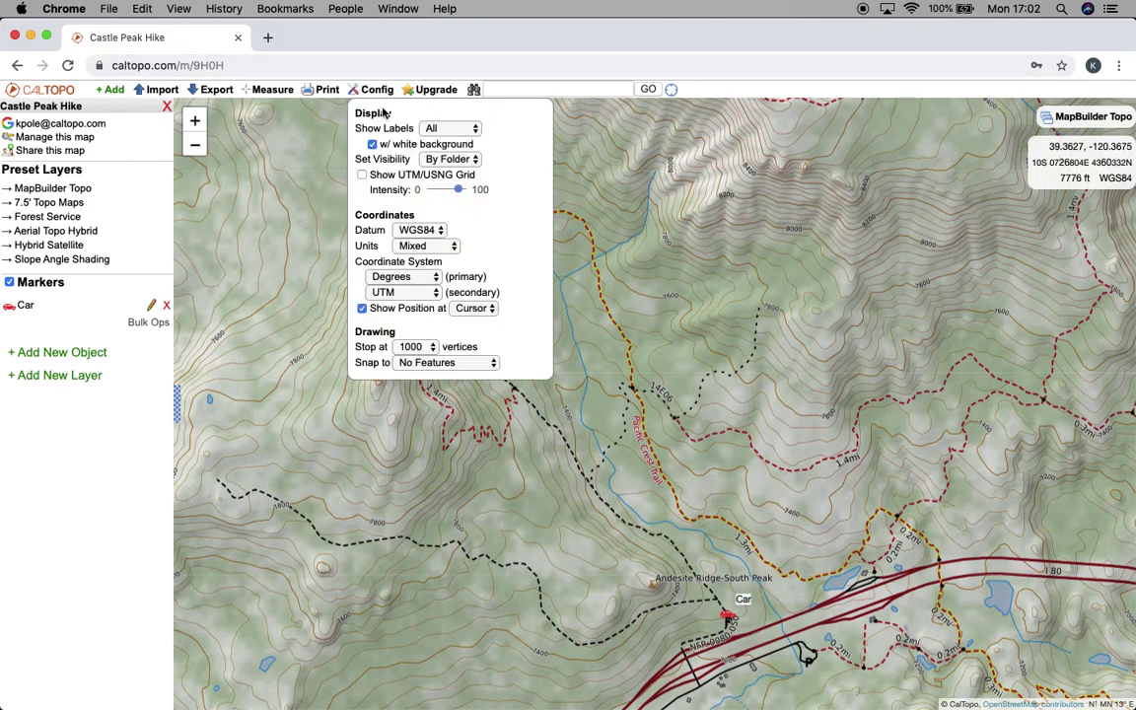
click(441, 132)
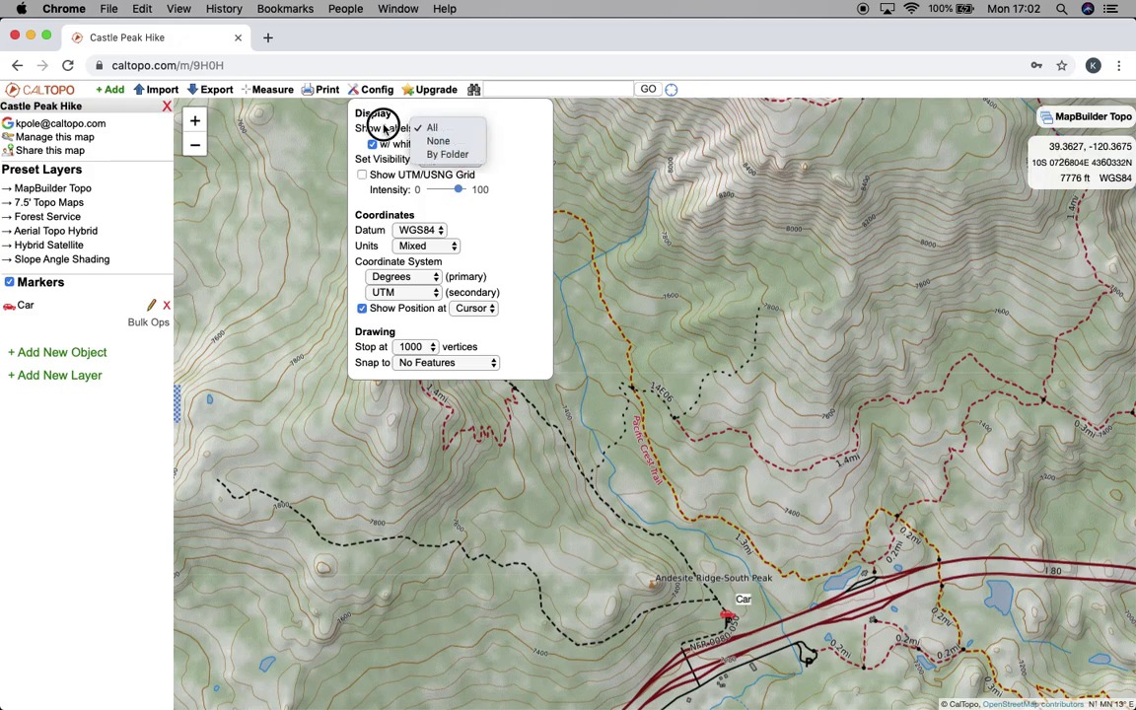
click(340, 121)
click(372, 145)
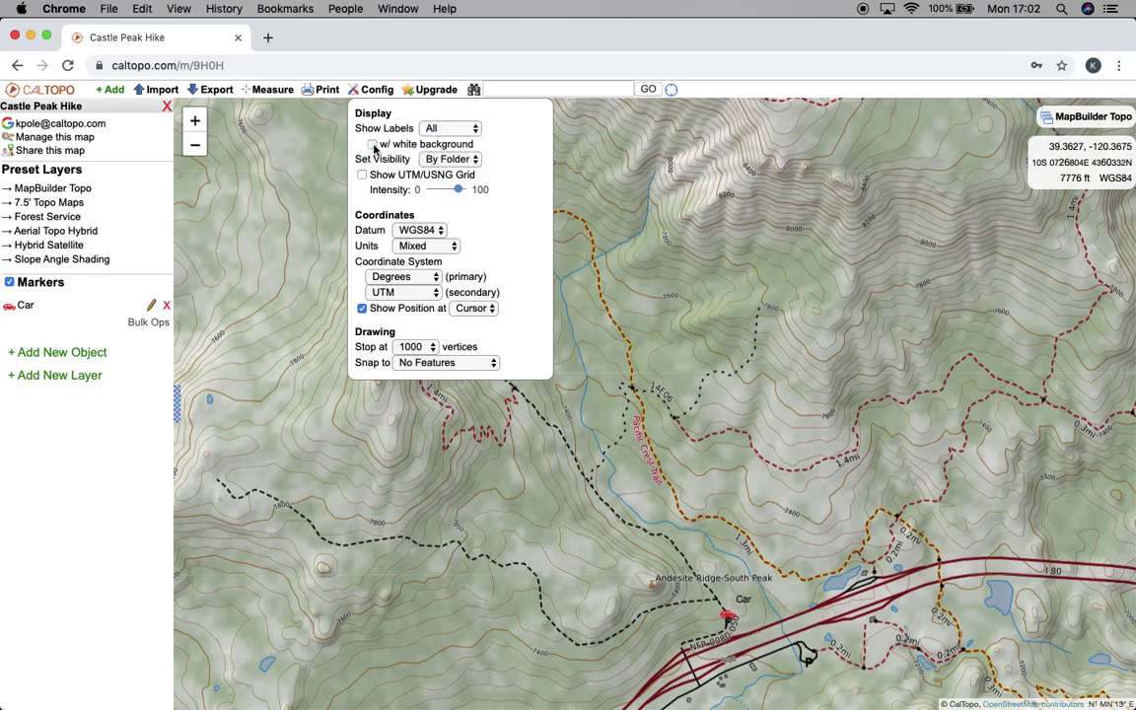
click(373, 145)
click(373, 145)
click(373, 145)
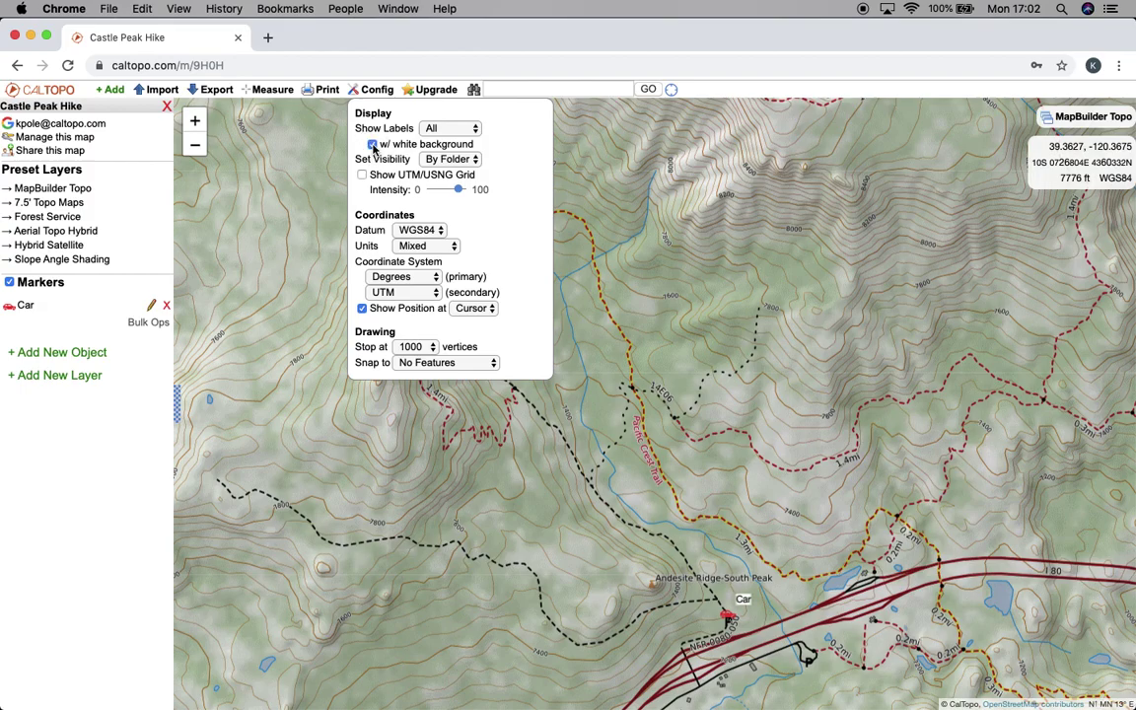
Keep visibility set by folder and overlay the UTM grid, making its lines fainter
click(446, 159)
click(457, 175)
click(457, 158)
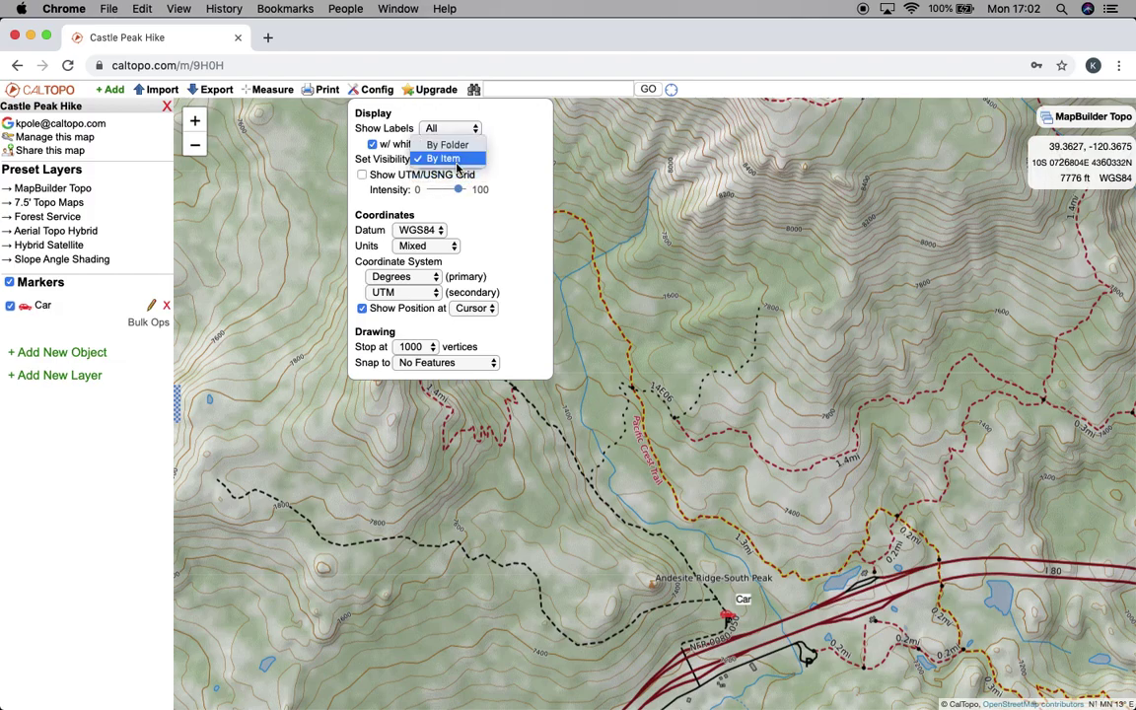
click(457, 146)
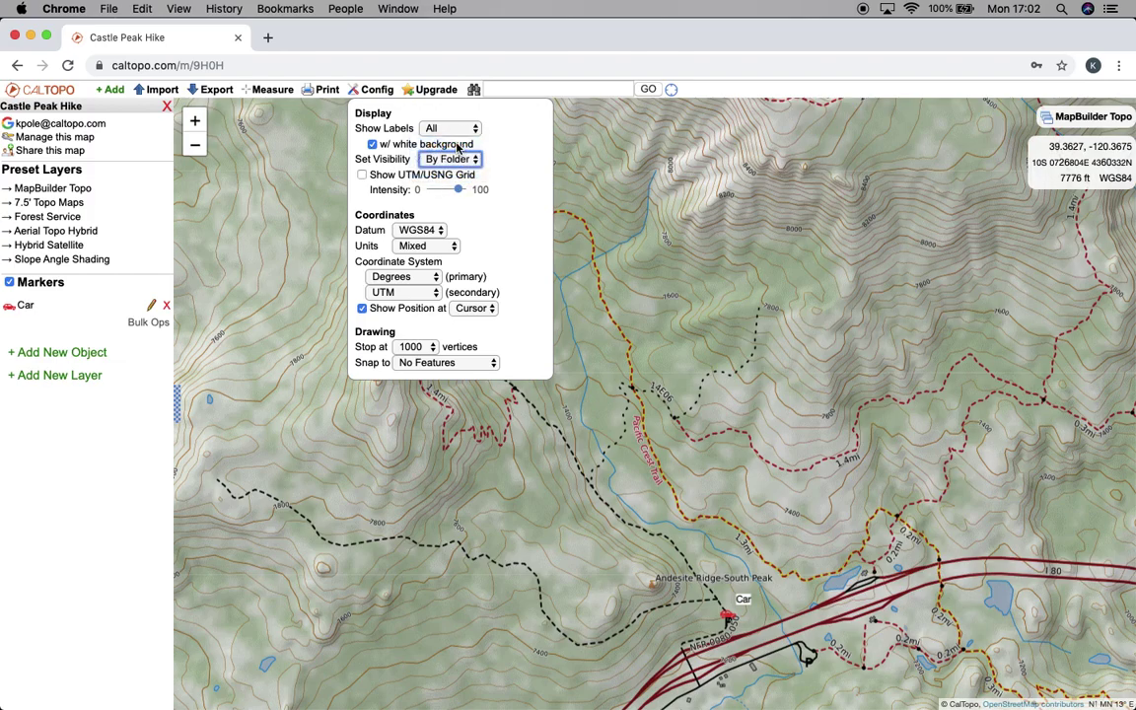
click(362, 176)
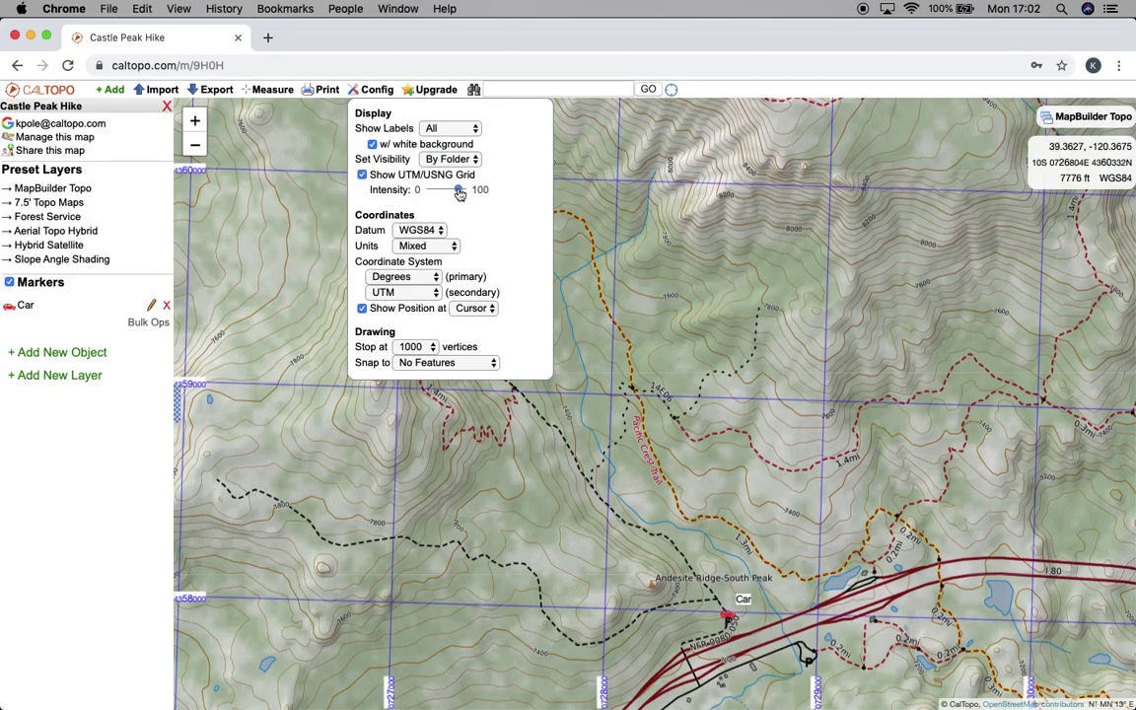
mouse_move(460, 193)
mouse_down()
mouse_move(436, 192)
mouse_move(457, 191)
mouse_up()
click(362, 174)
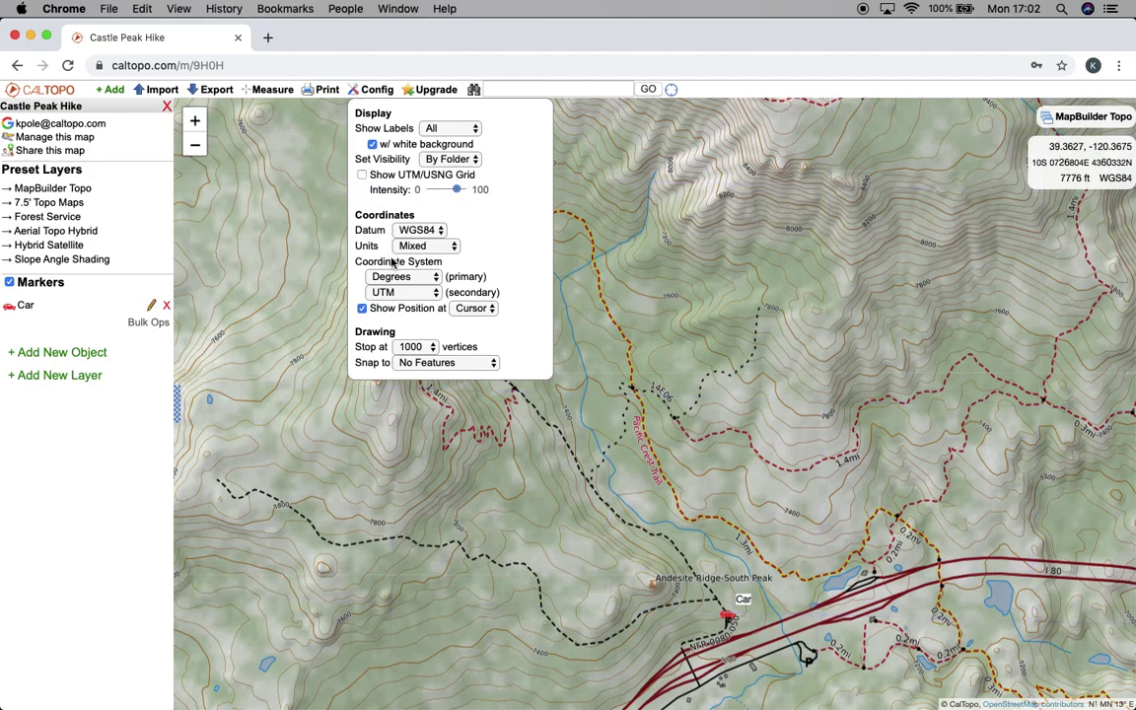
click(419, 230)
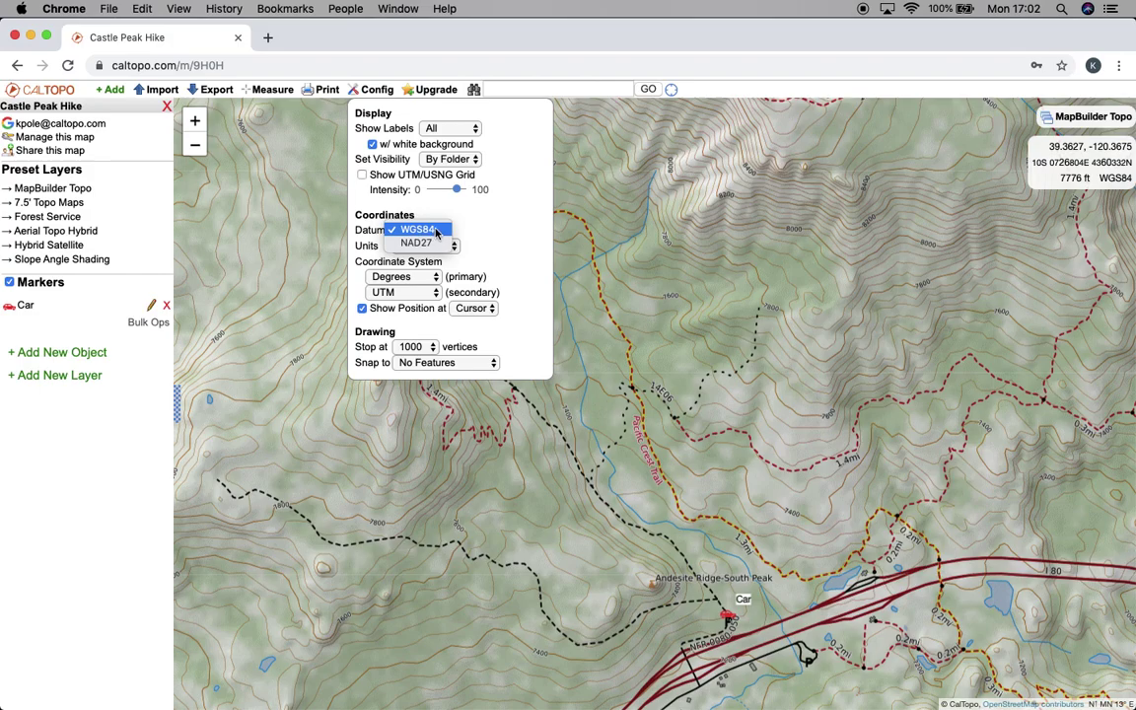
click(423, 244)
click(434, 230)
click(432, 217)
click(437, 246)
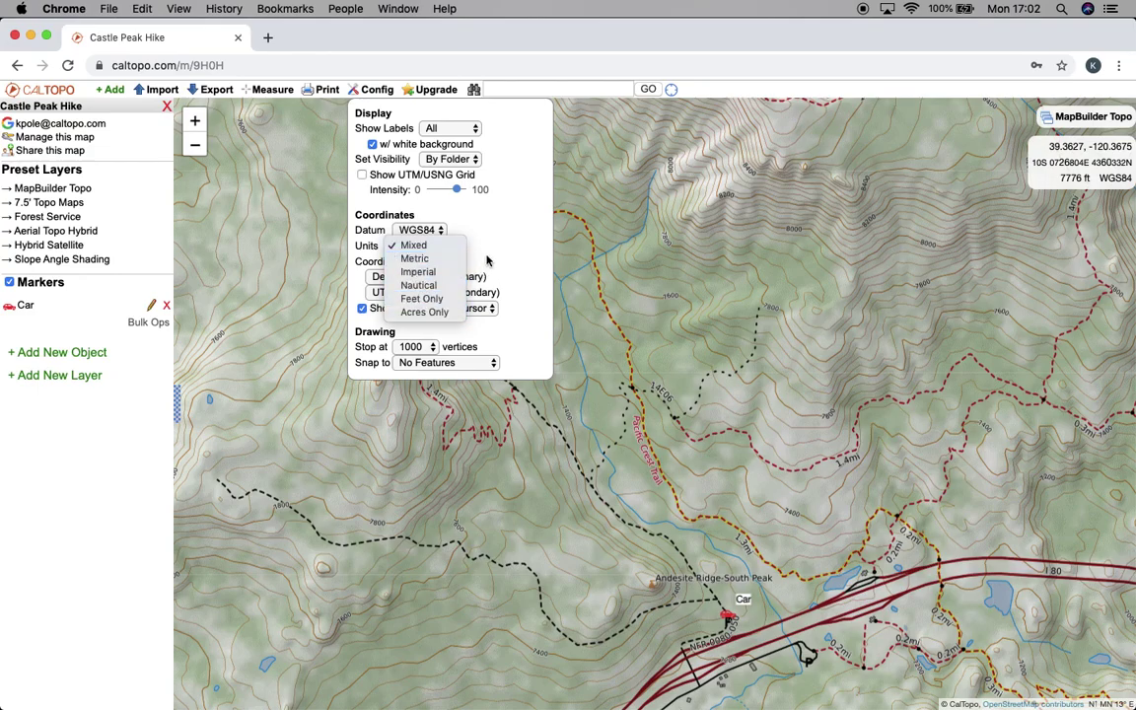
click(434, 244)
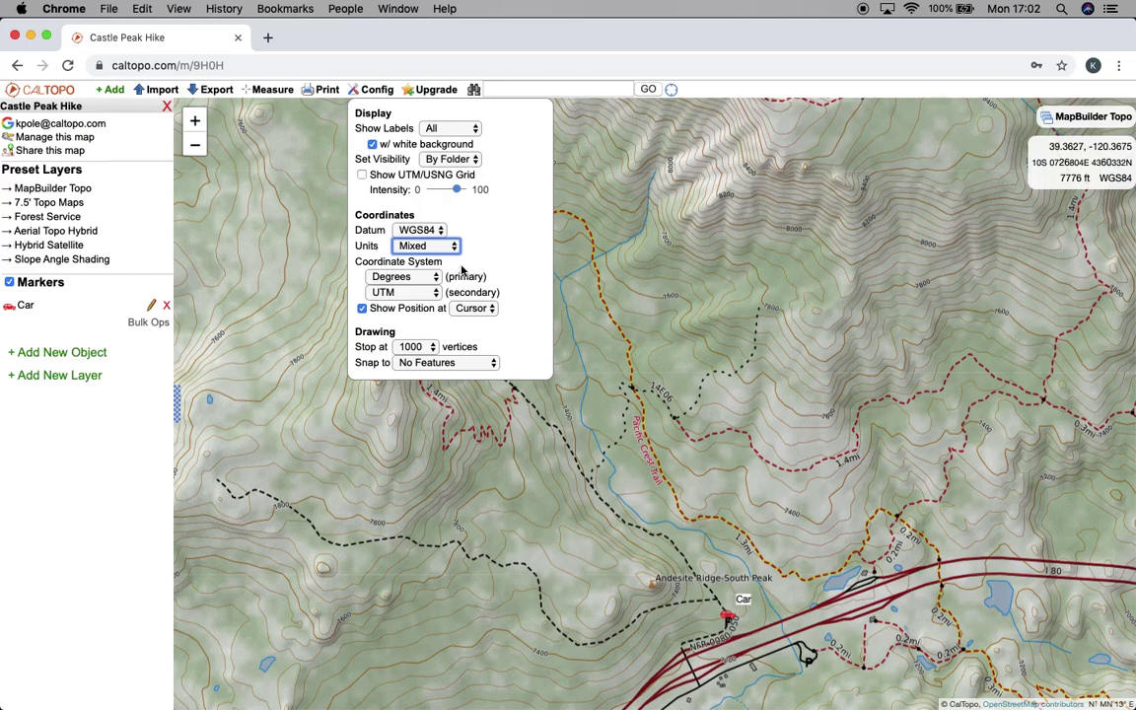
click(427, 277)
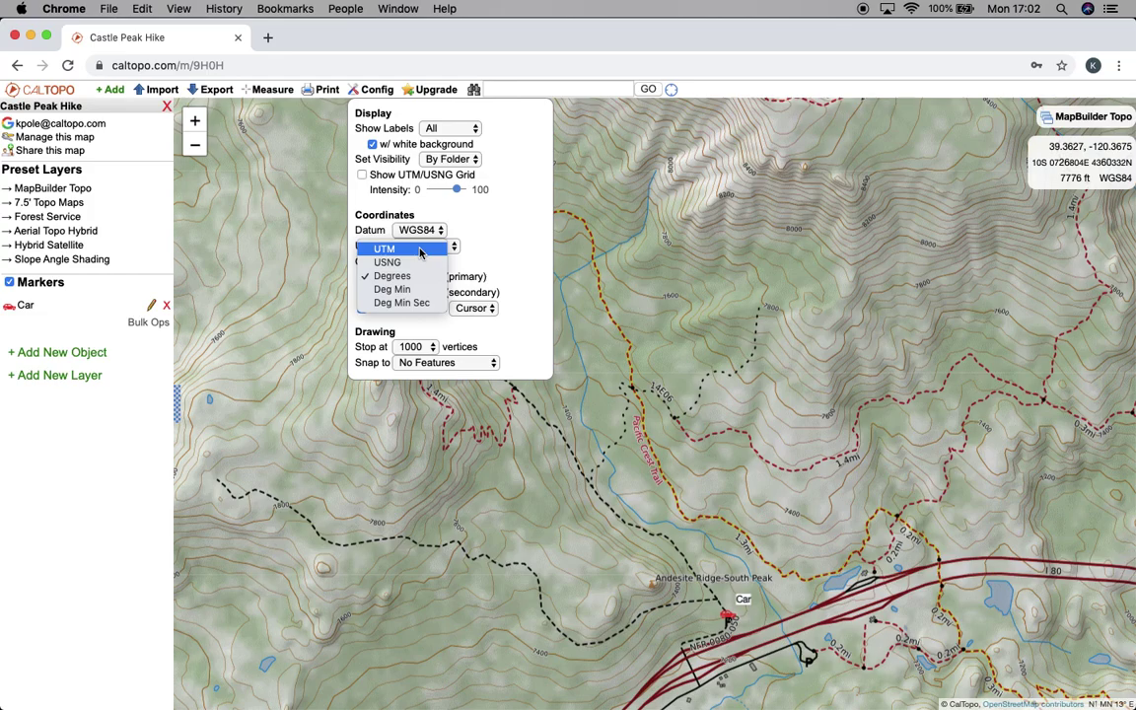
click(420, 252)
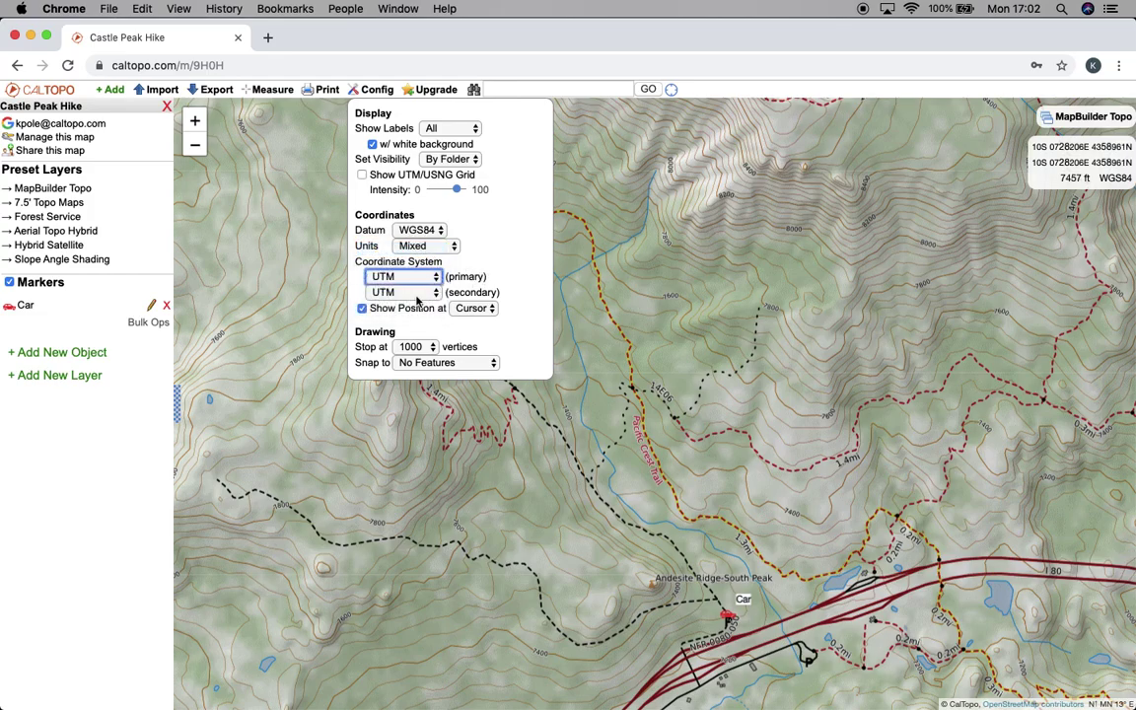
click(414, 295)
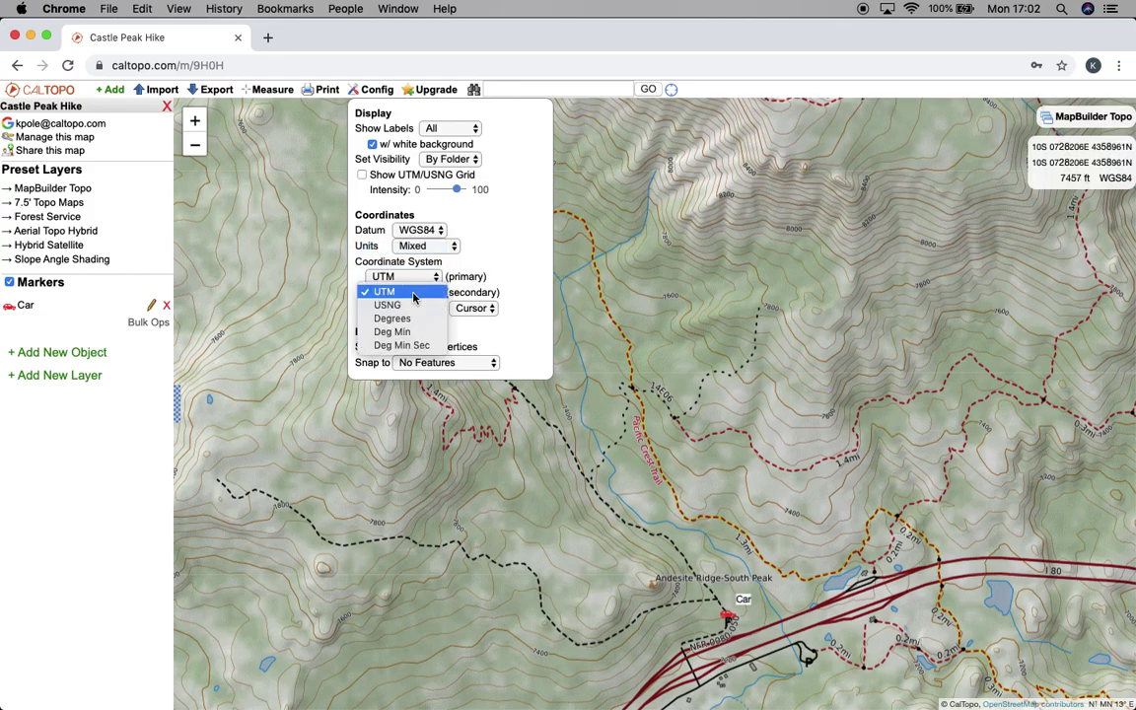
click(417, 346)
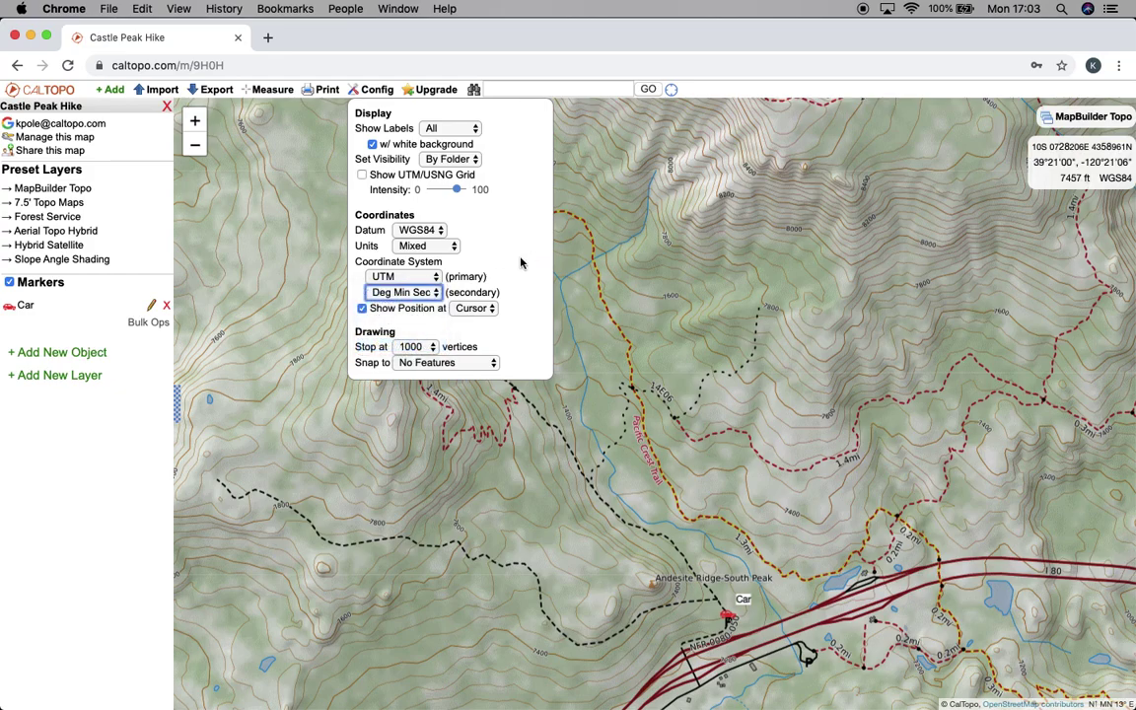
click(477, 309)
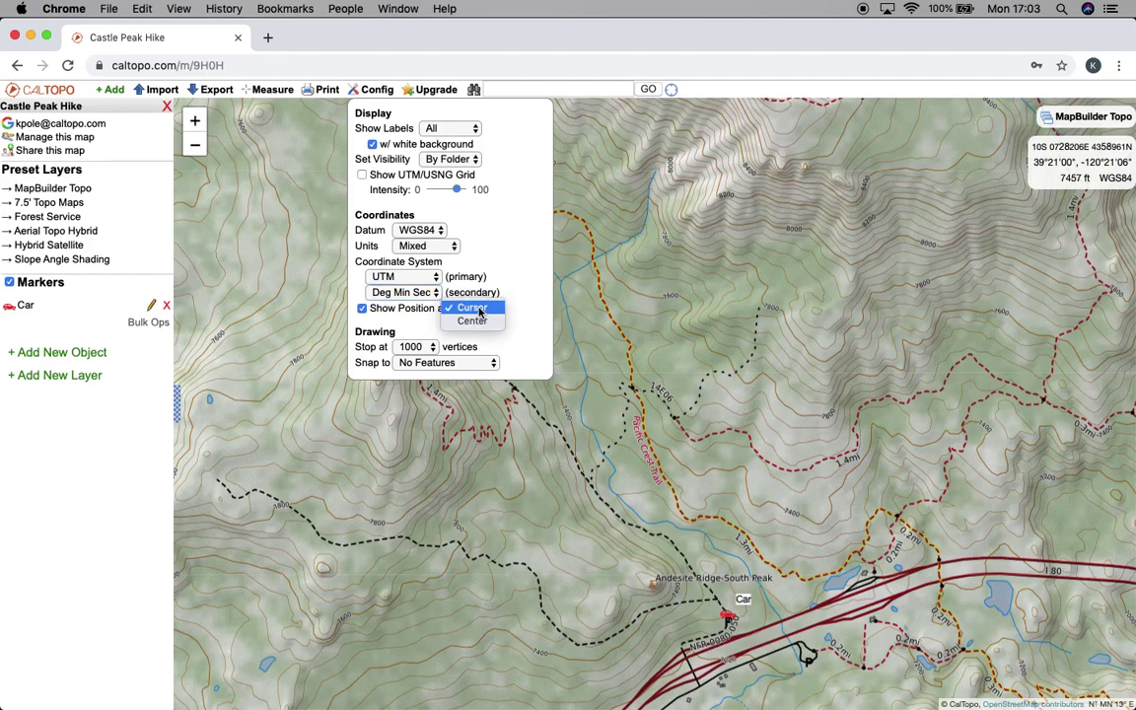
click(482, 321)
click(664, 290)
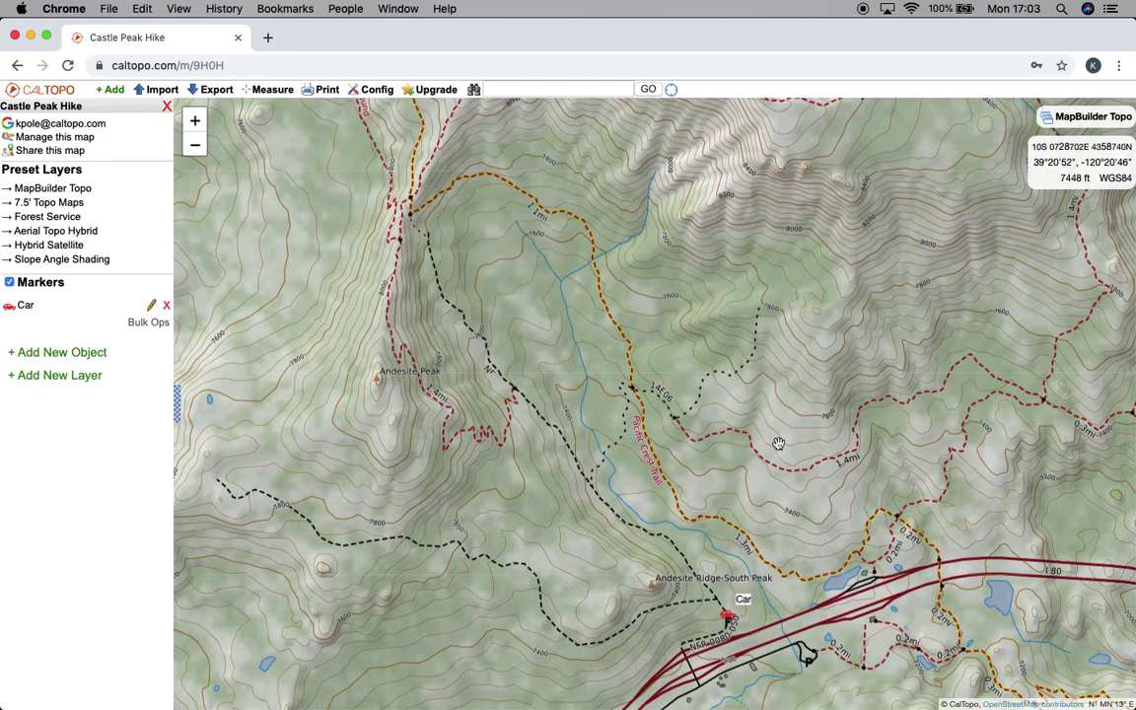
click(374, 90)
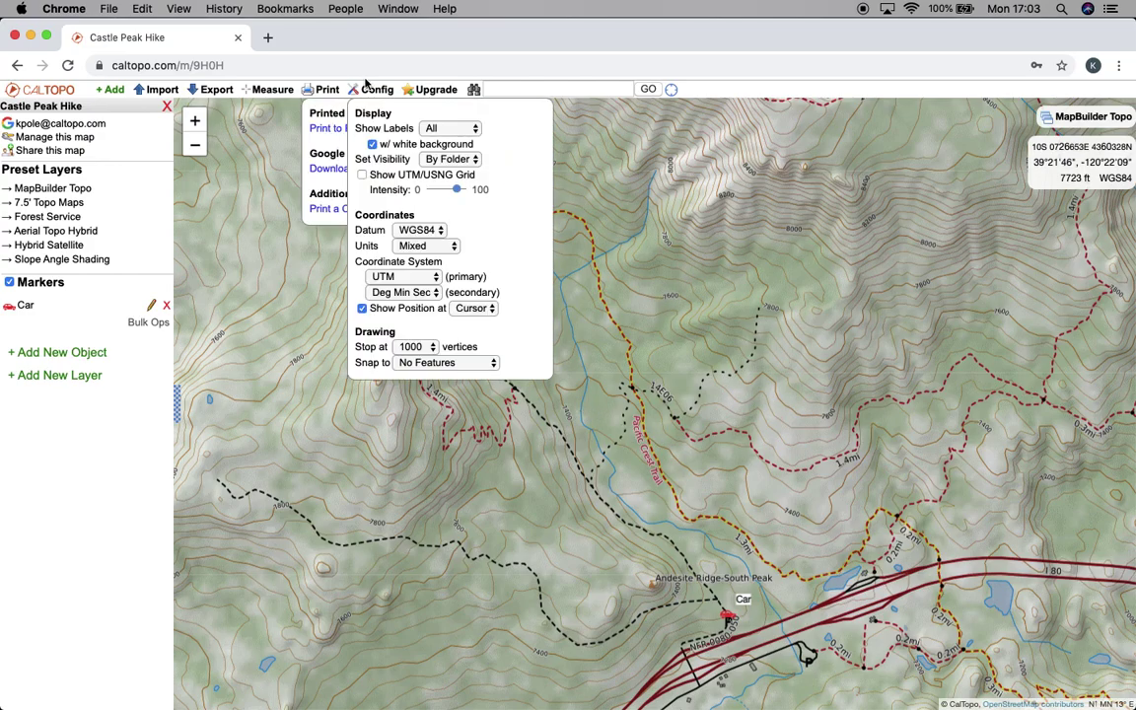
click(414, 347)
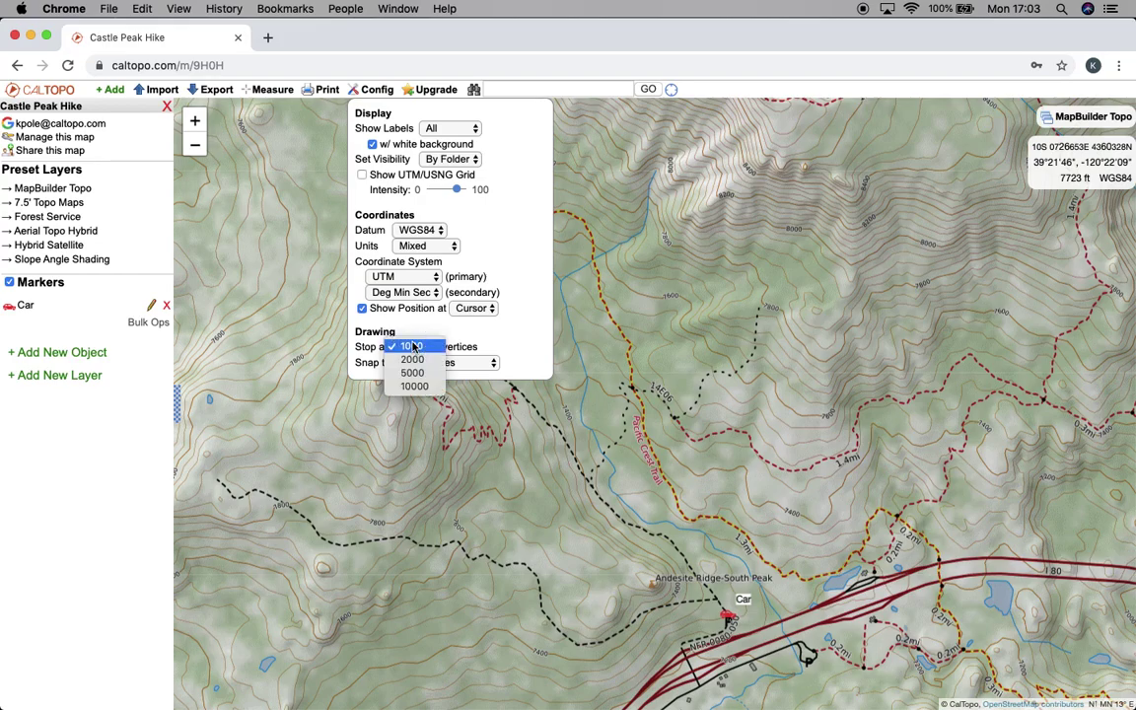
click(412, 347)
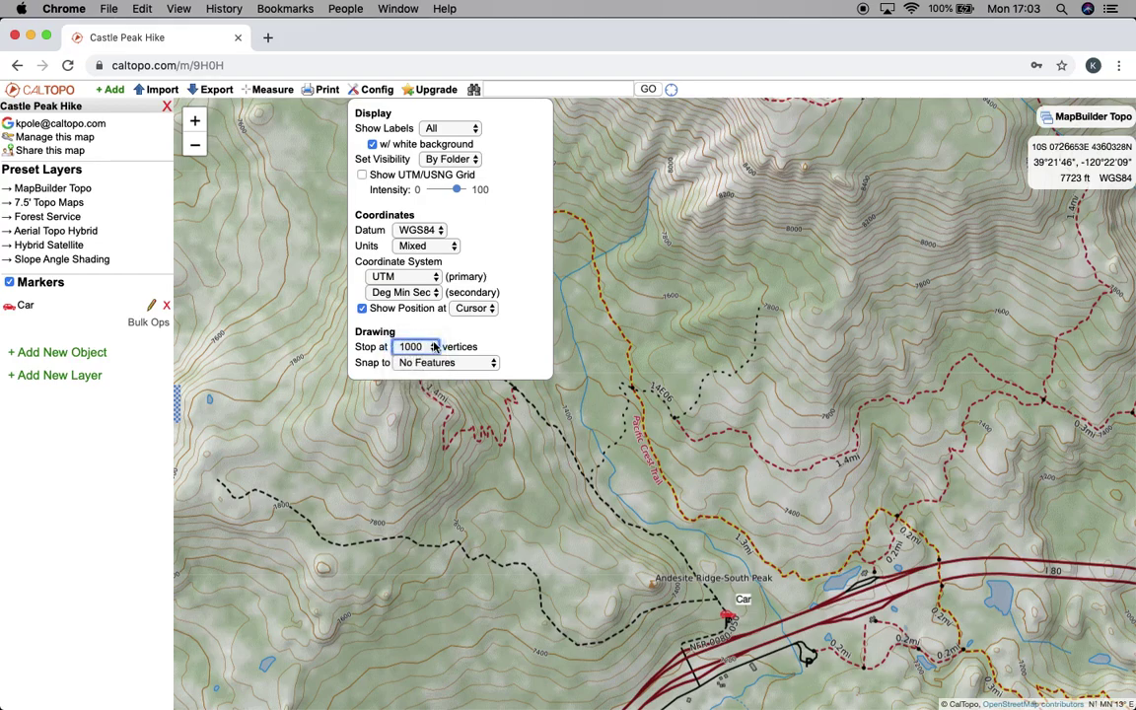
click(492, 362)
click(485, 363)
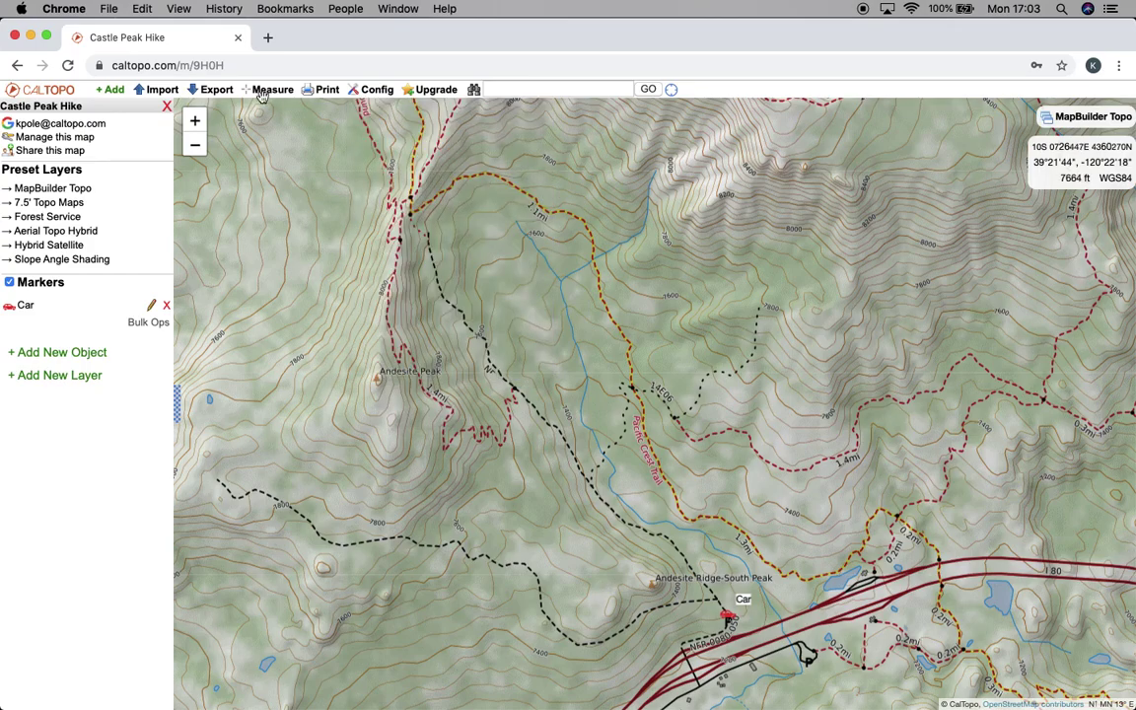
mouse_move(258, 93)
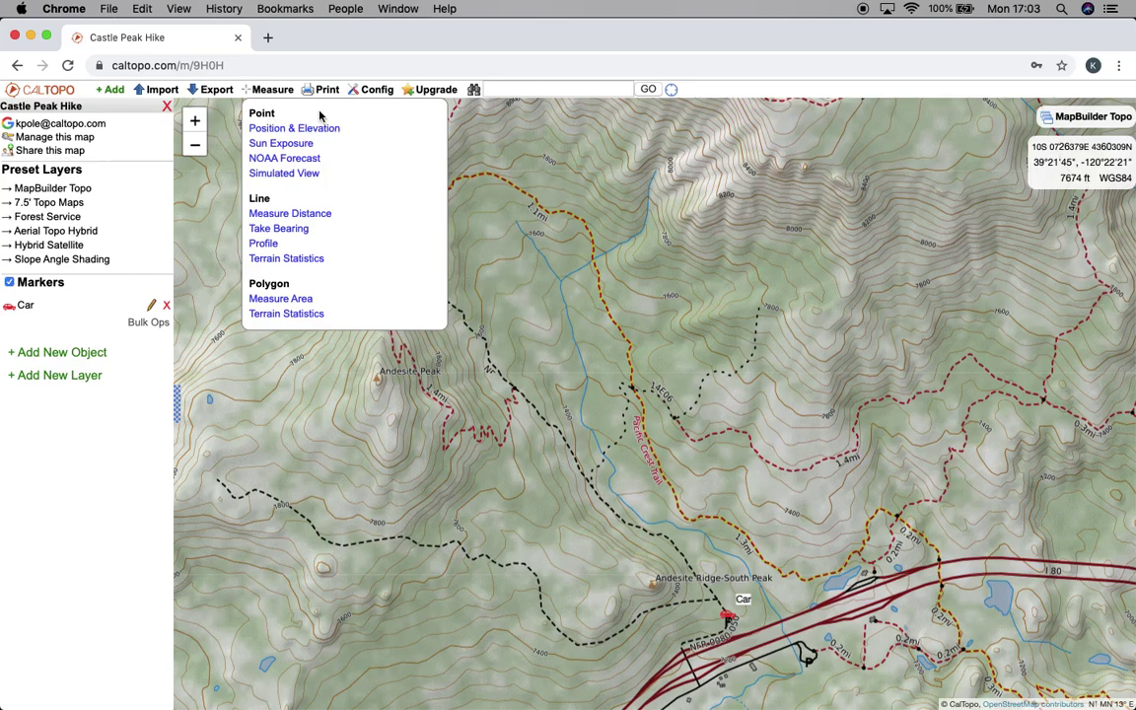
click(280, 128)
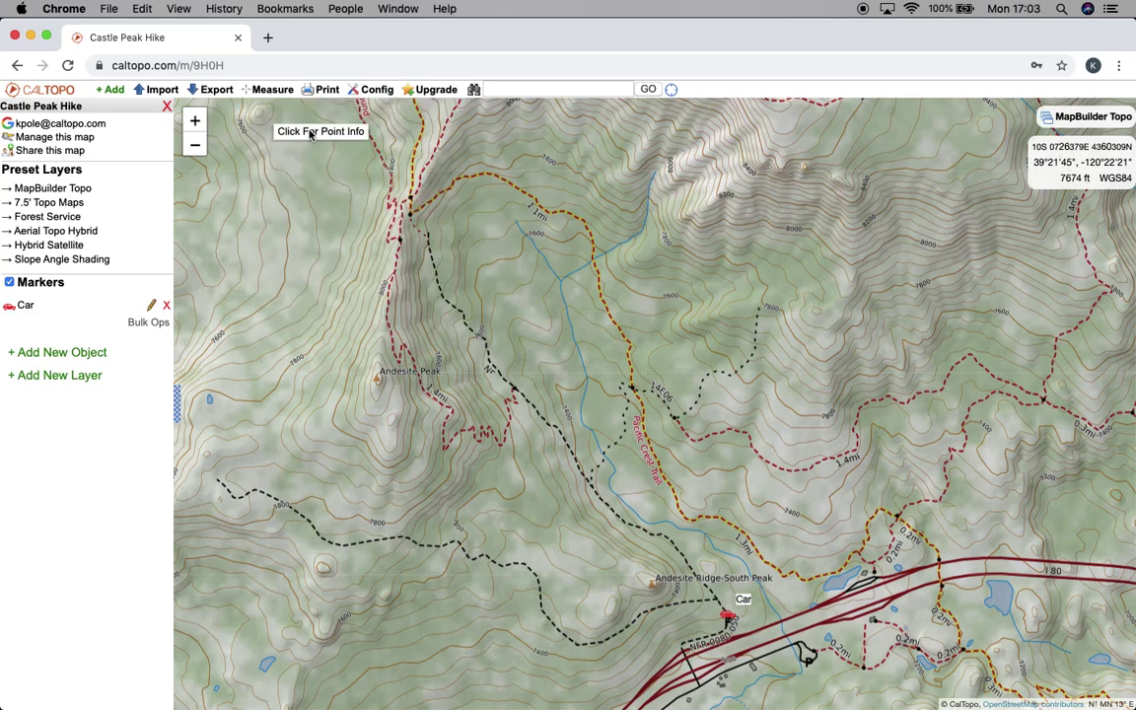
click(495, 286)
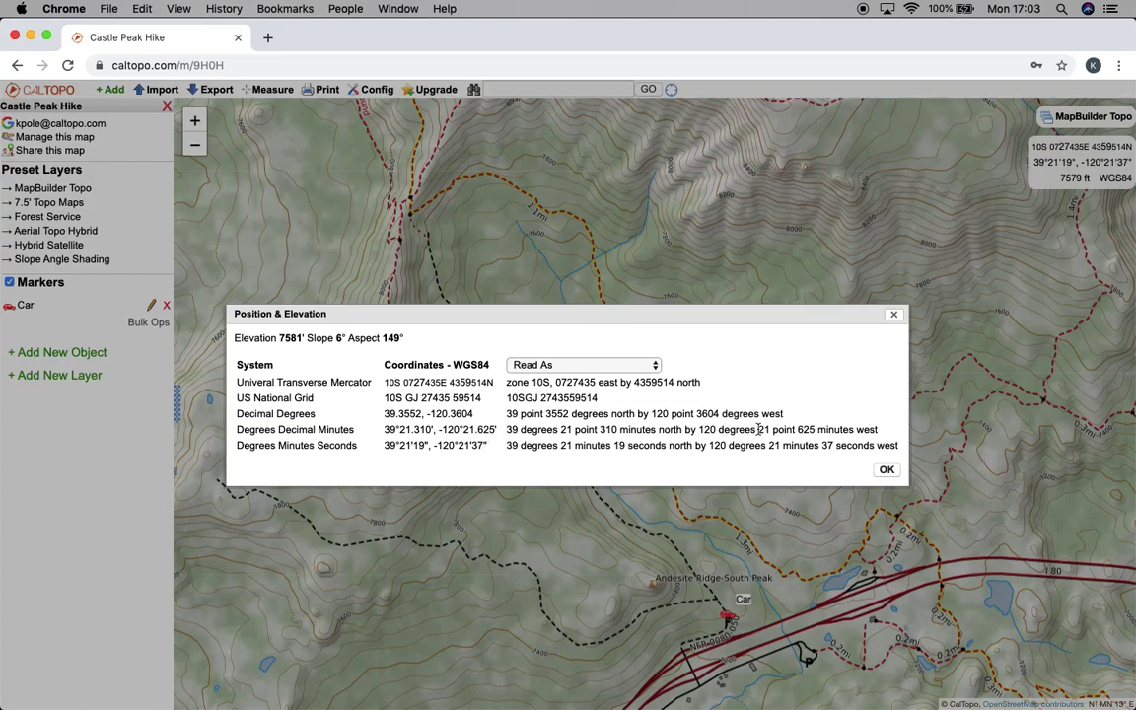
click(886, 471)
click(268, 89)
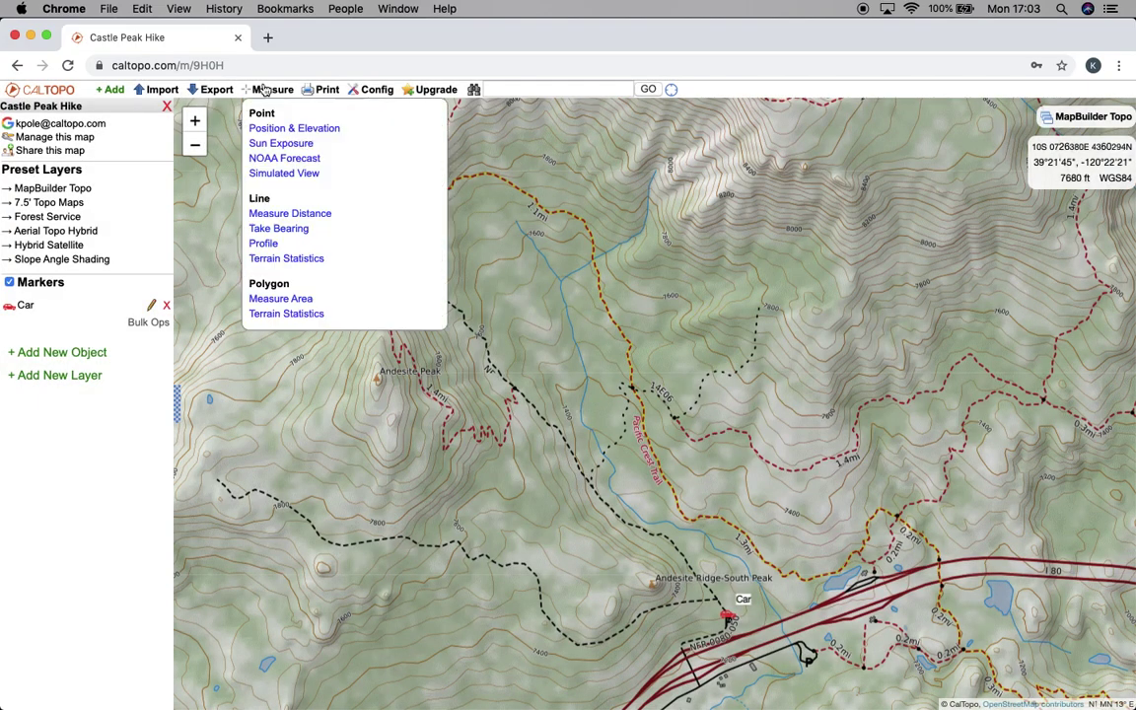
click(280, 144)
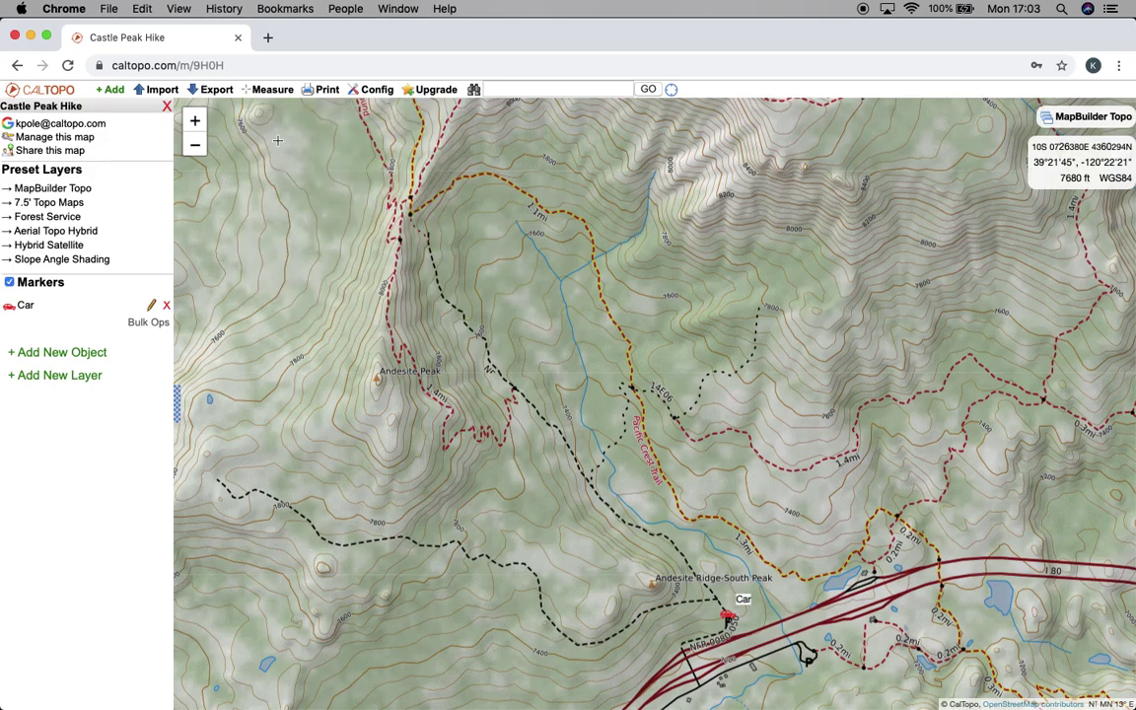
click(431, 282)
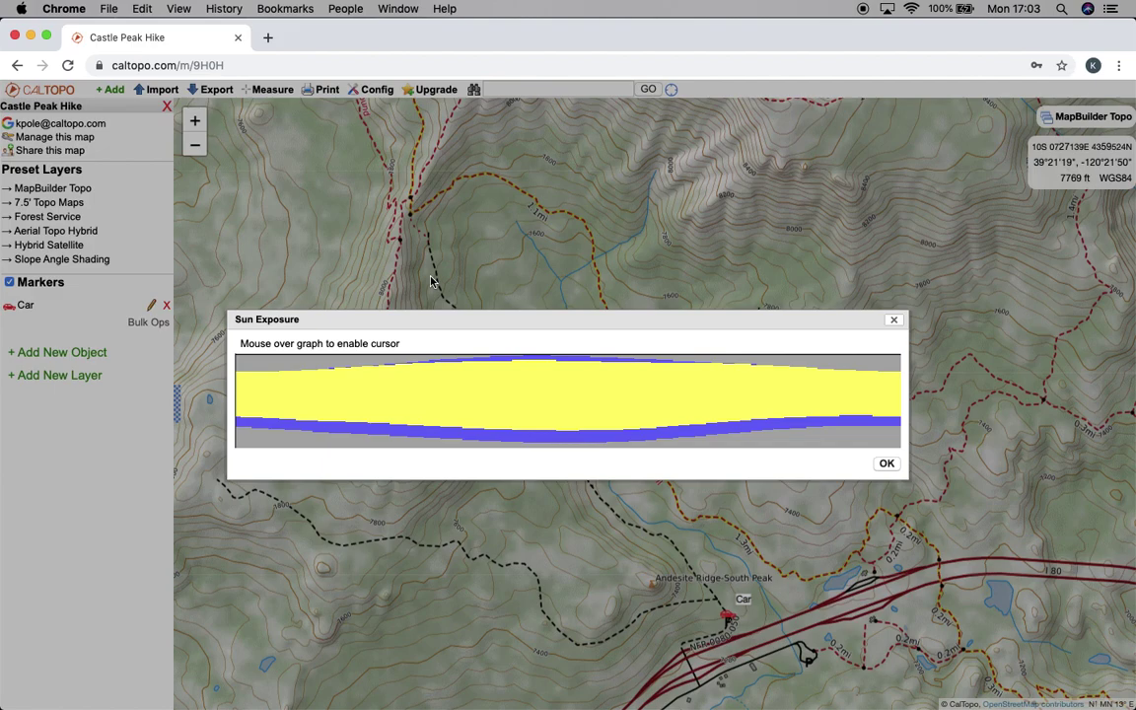
mouse_move(298, 373)
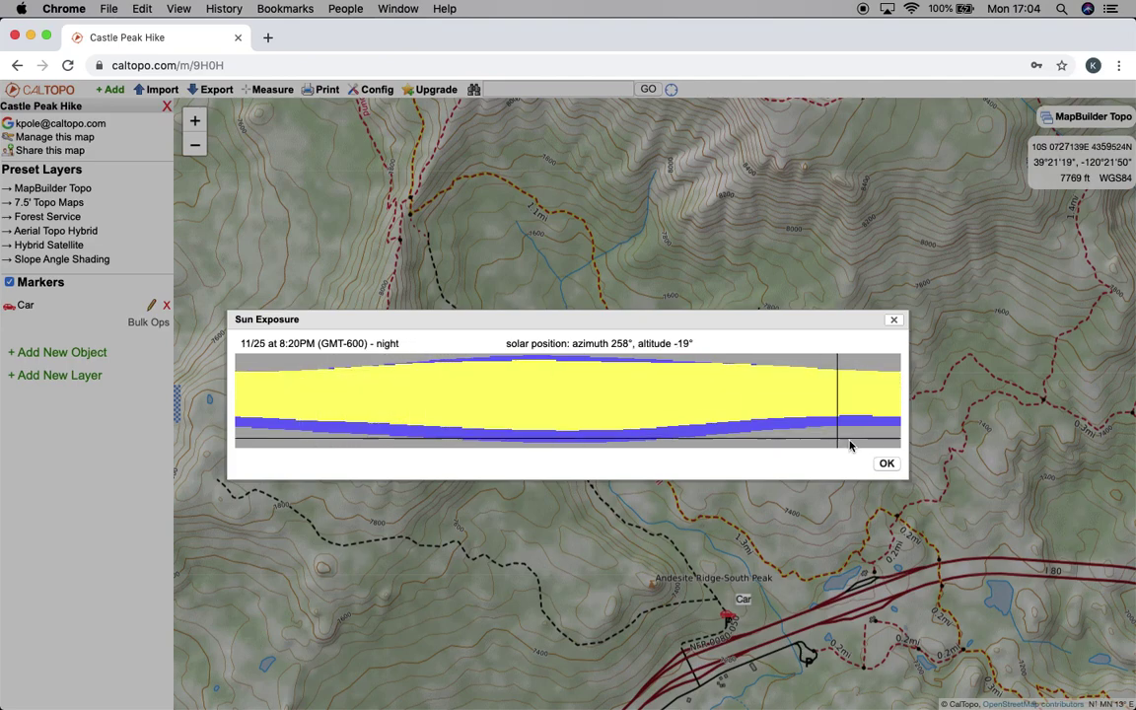
click(885, 465)
click(271, 91)
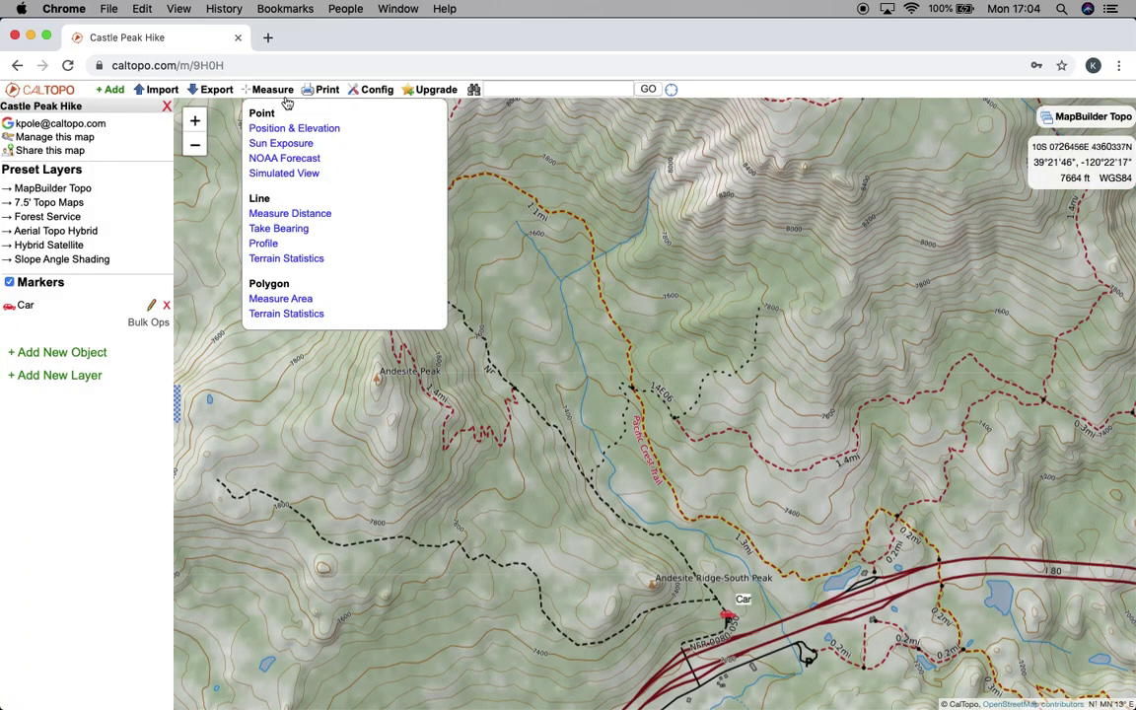
click(281, 159)
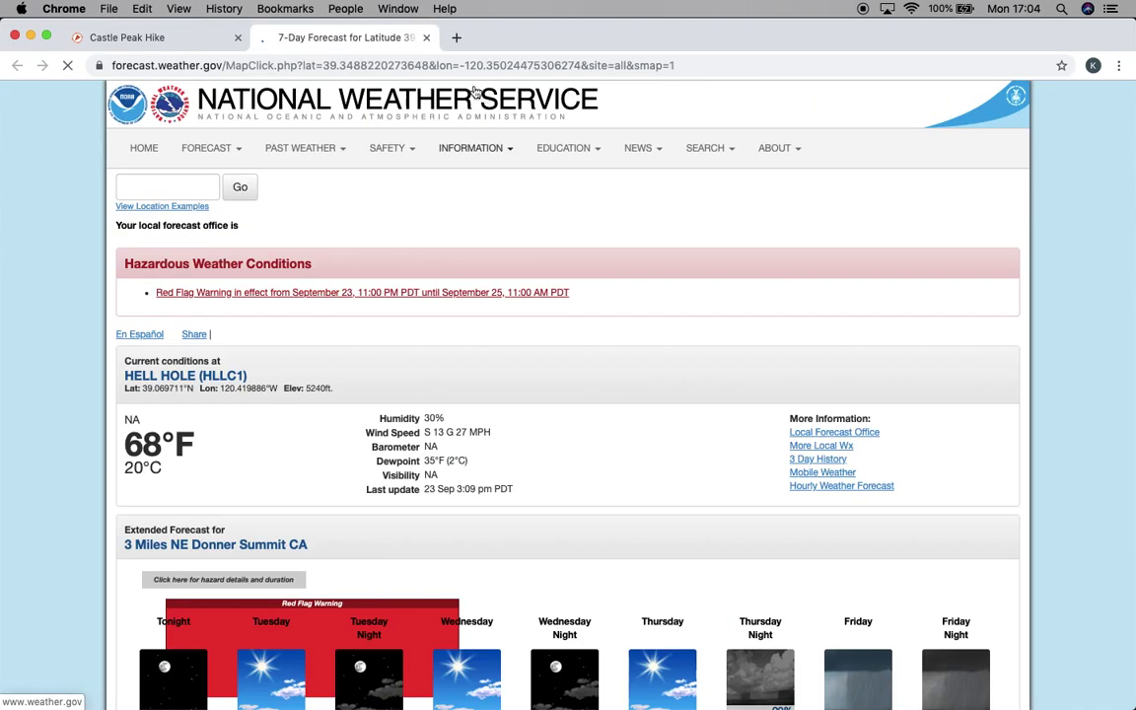
click(427, 37)
mouse_move(268, 89)
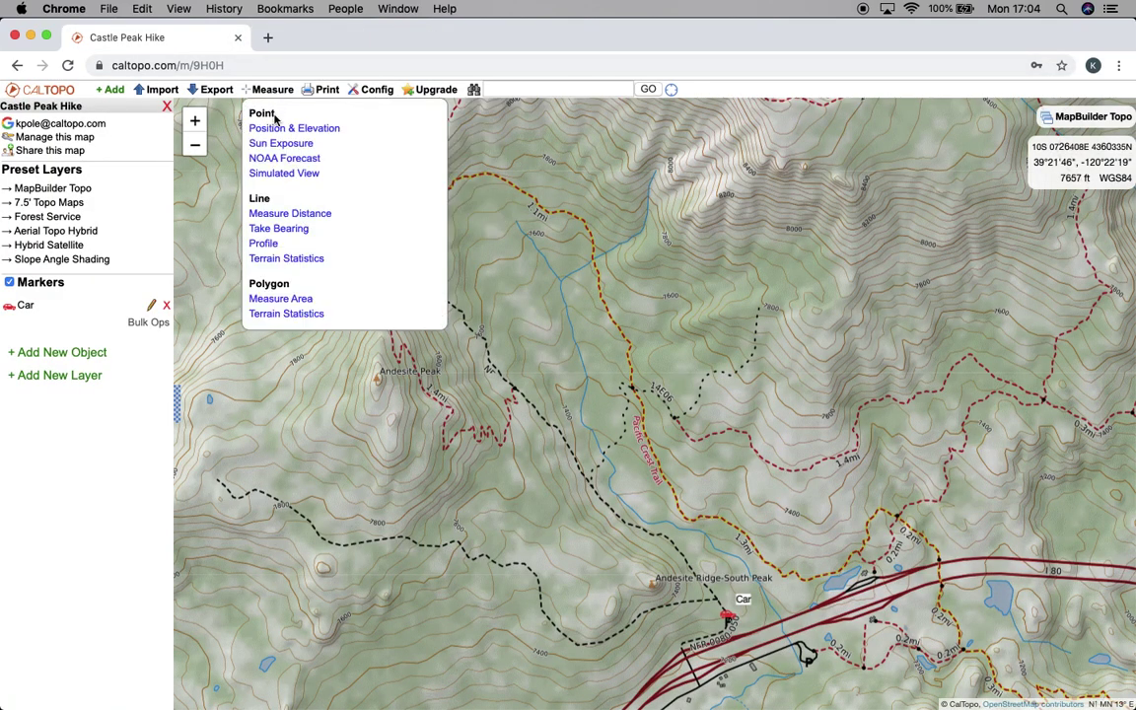
click(282, 175)
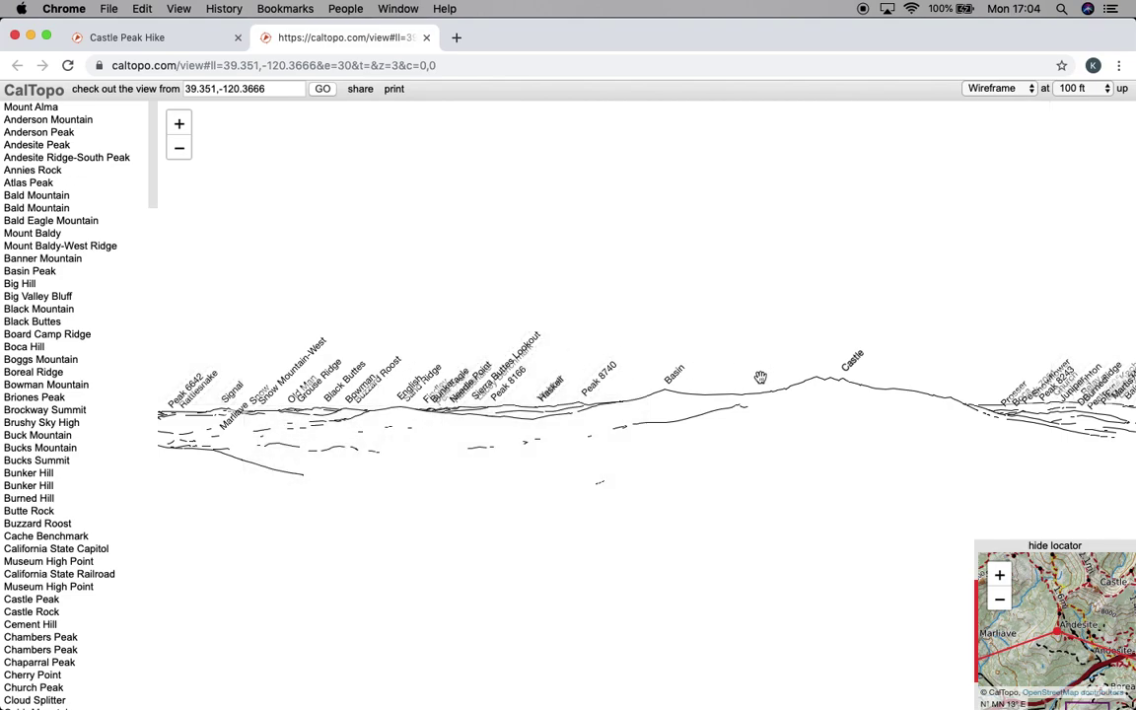
drag(756, 381, 596, 314)
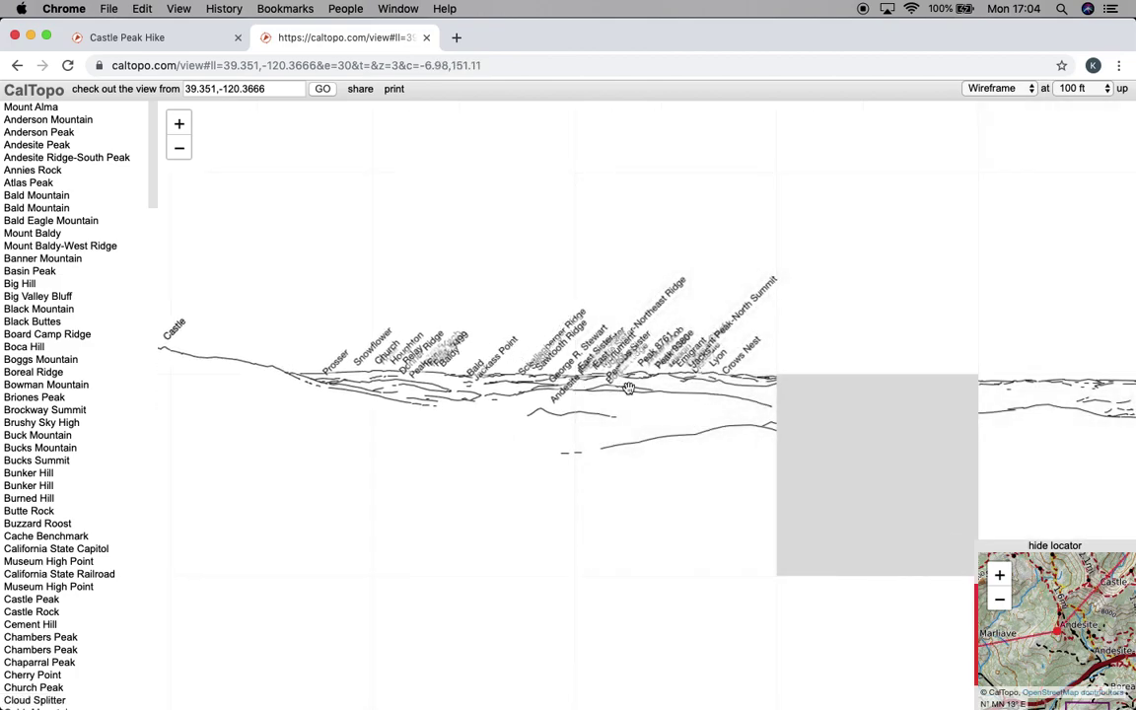
drag(726, 367, 807, 399)
drag(522, 353, 755, 371)
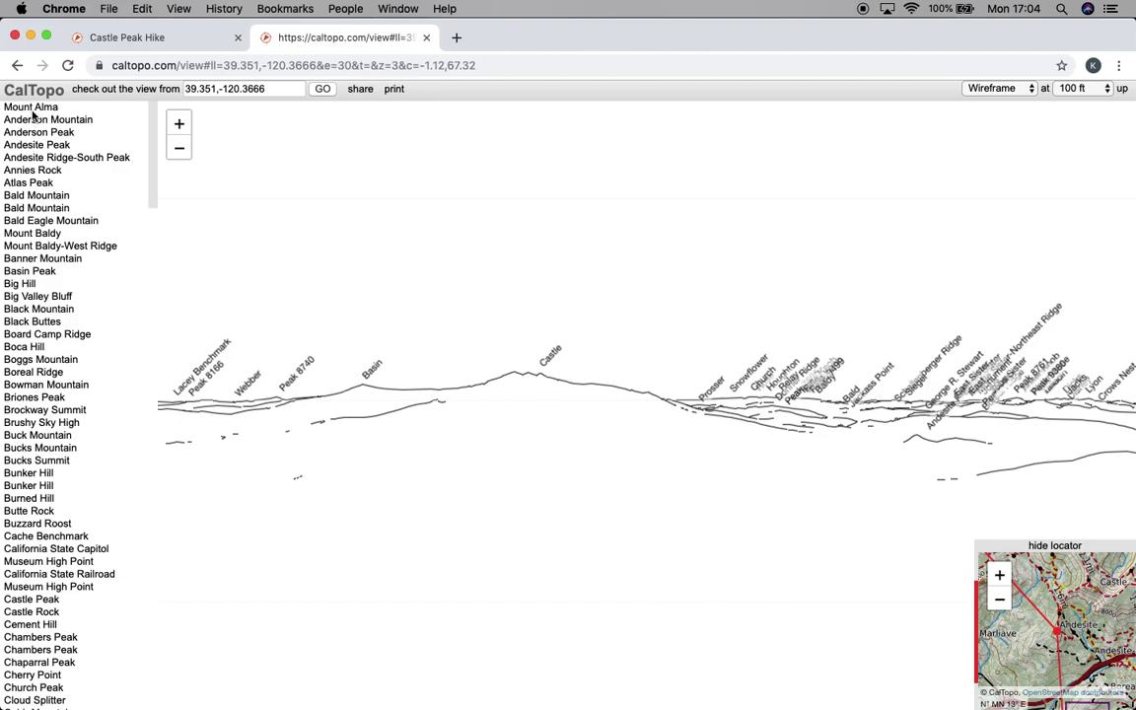
scroll(35, 144, down, 7)
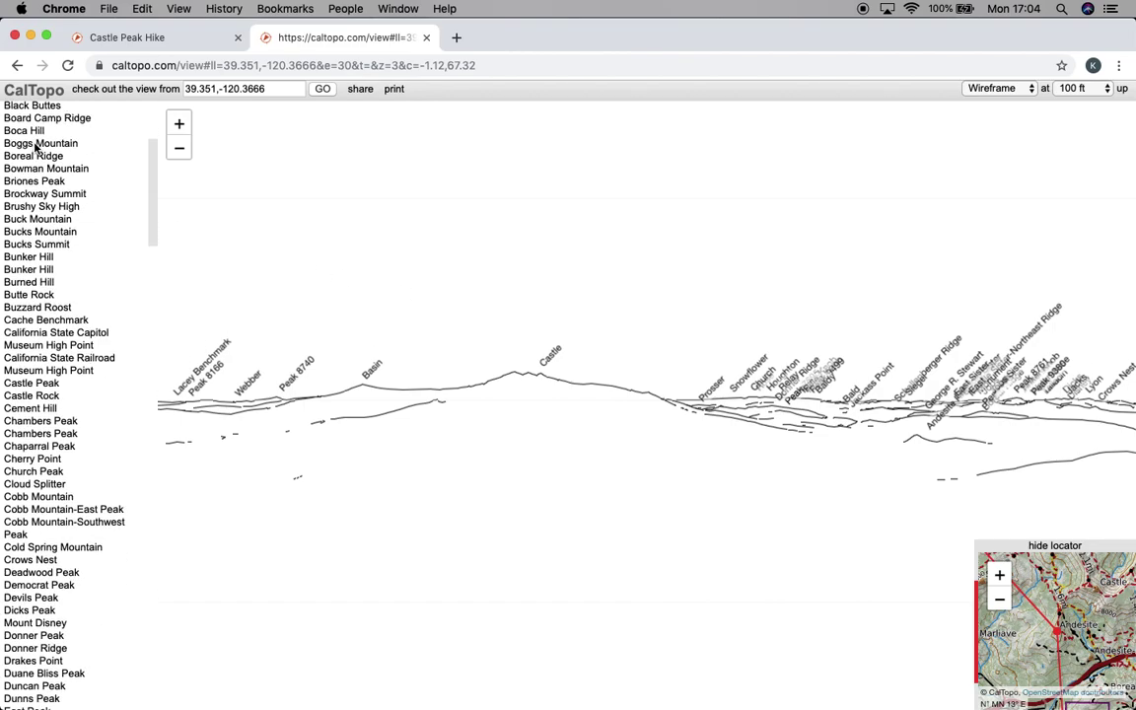
scroll(35, 144, down, 18)
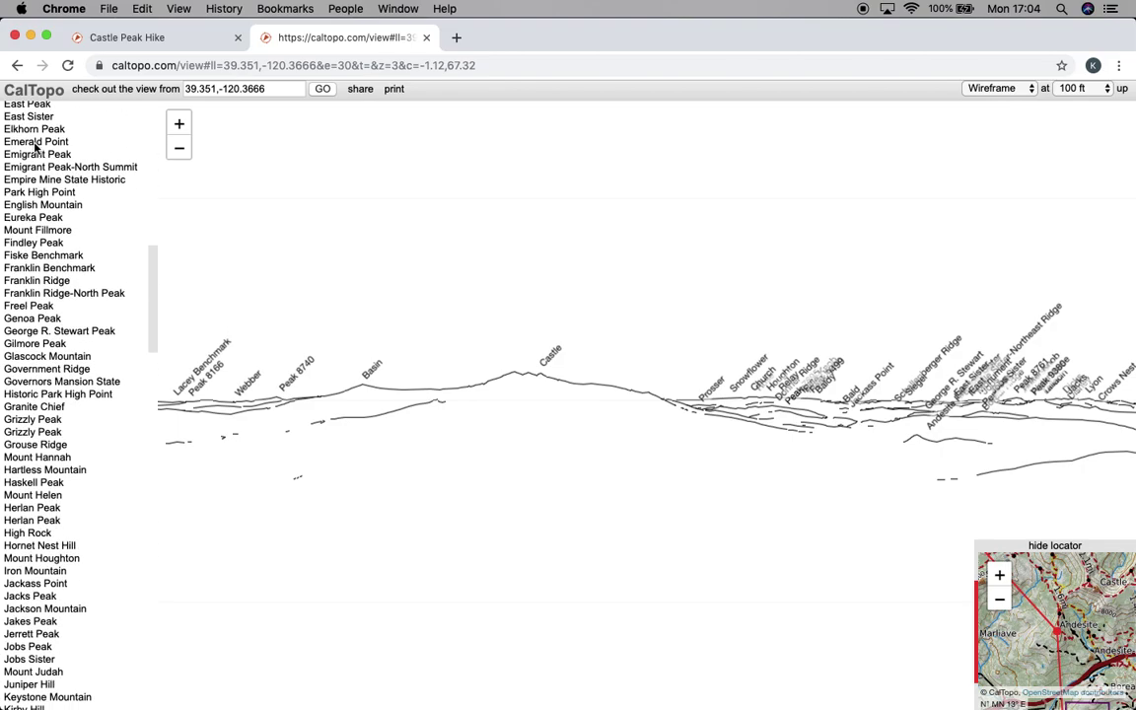
scroll(35, 144, up, 20)
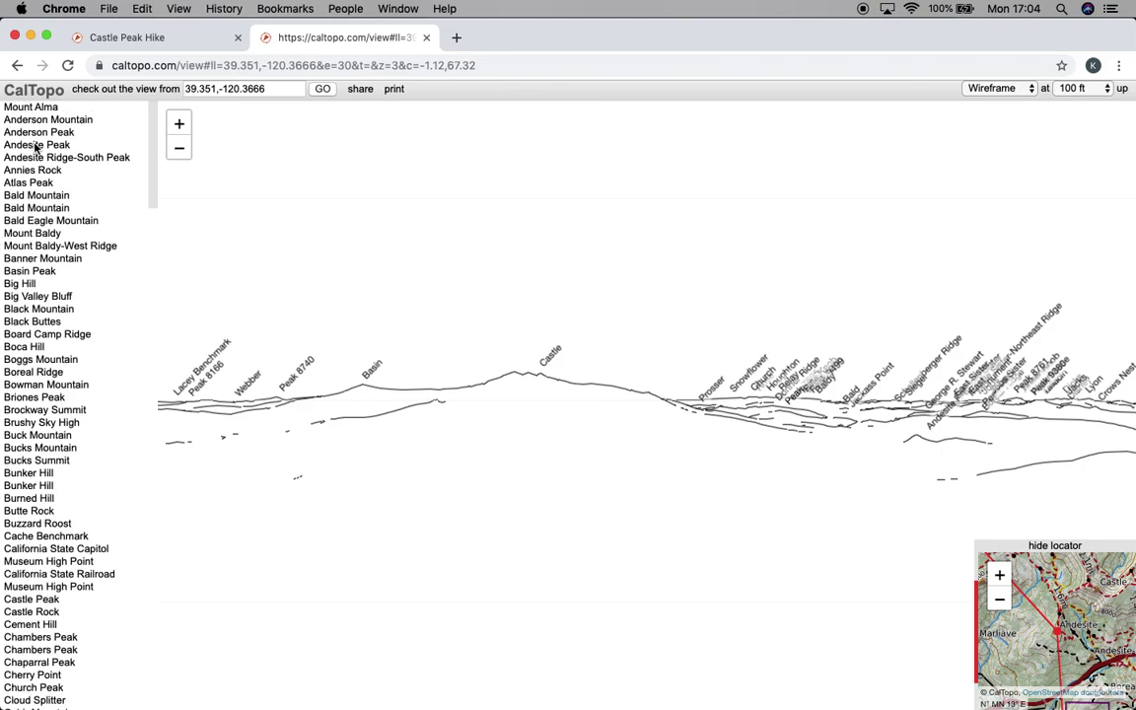
click(999, 89)
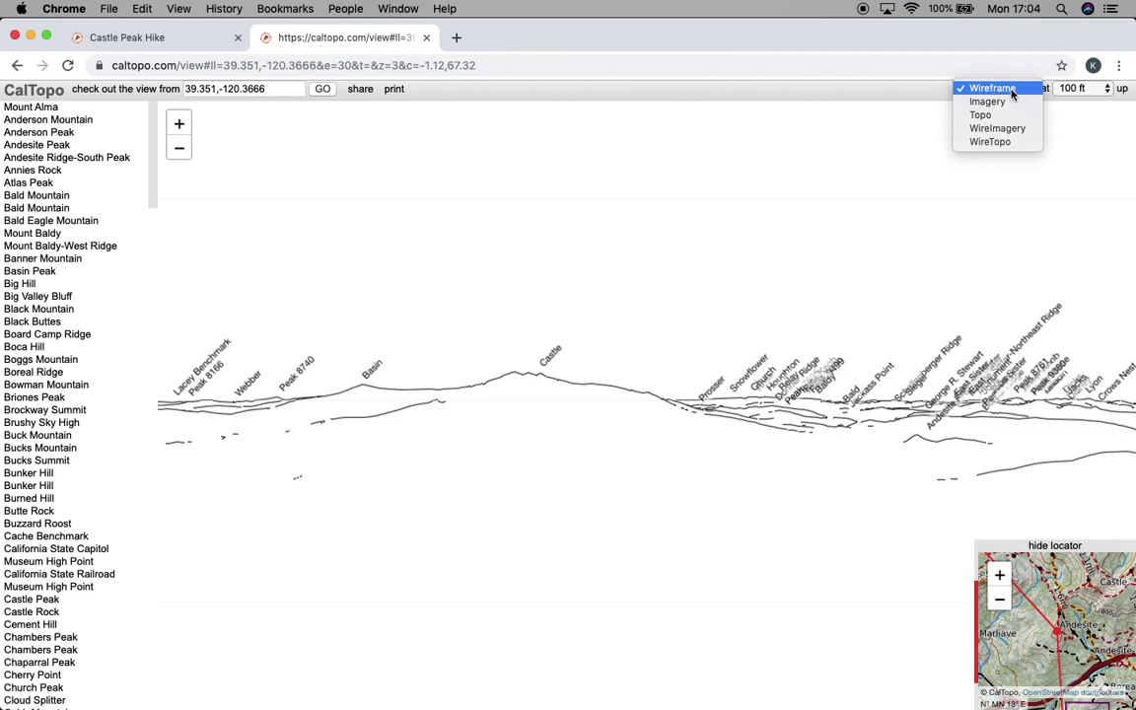
click(1014, 102)
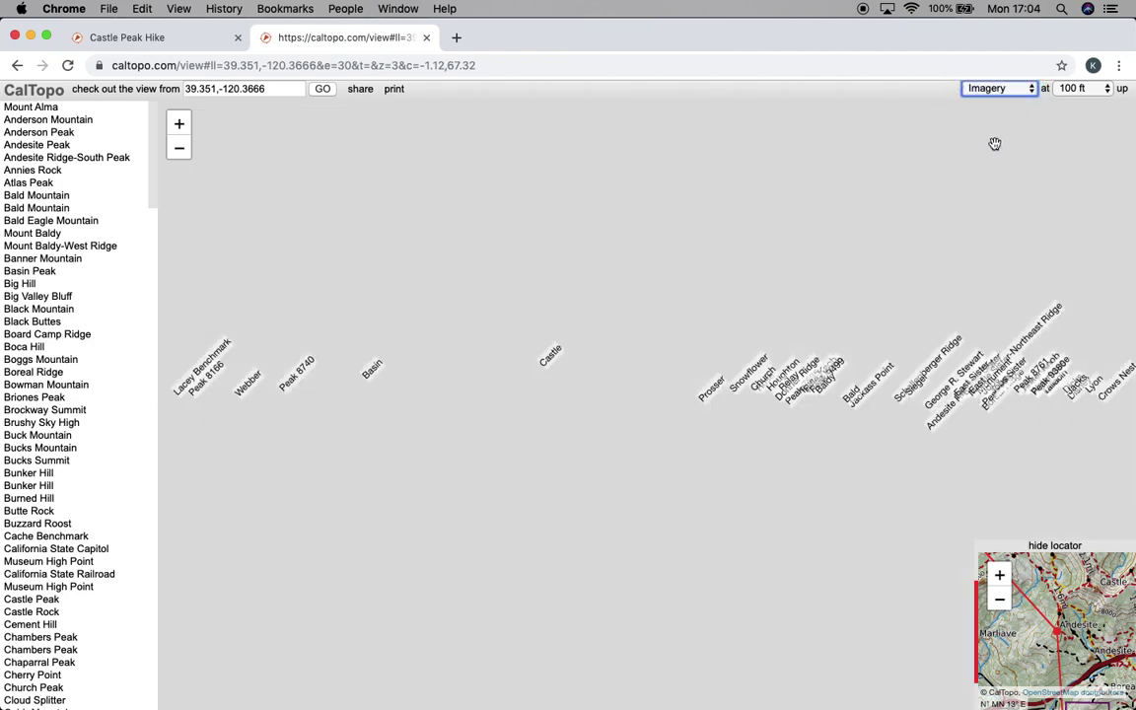
click(1083, 88)
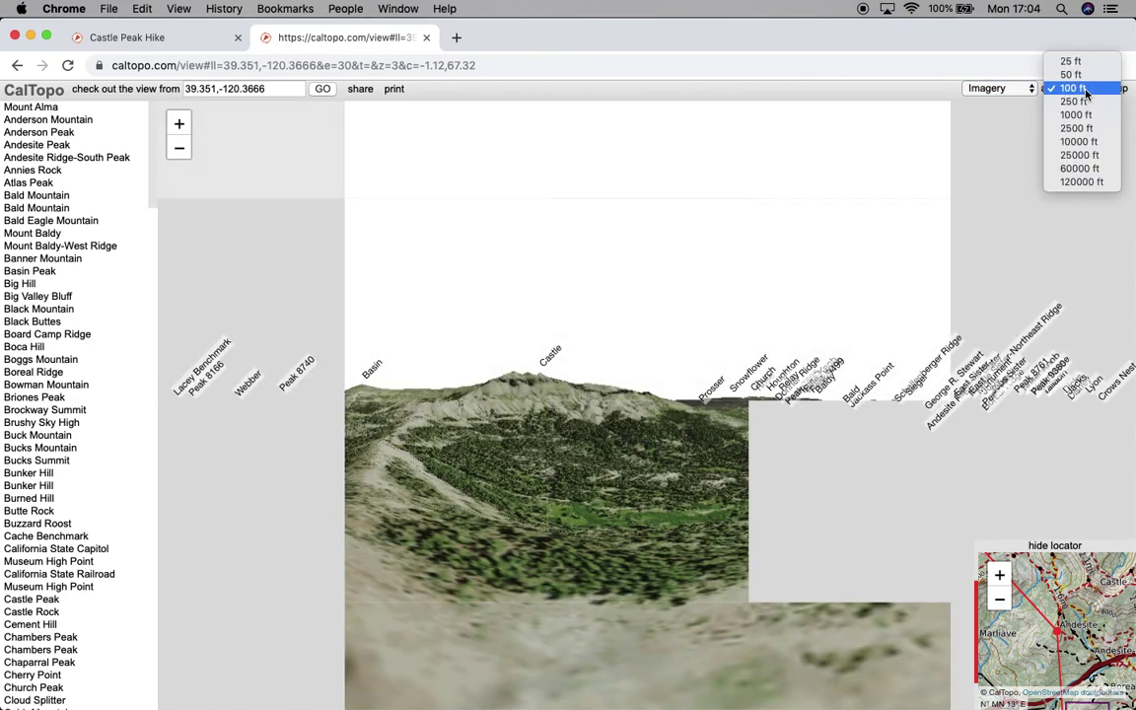
click(1089, 88)
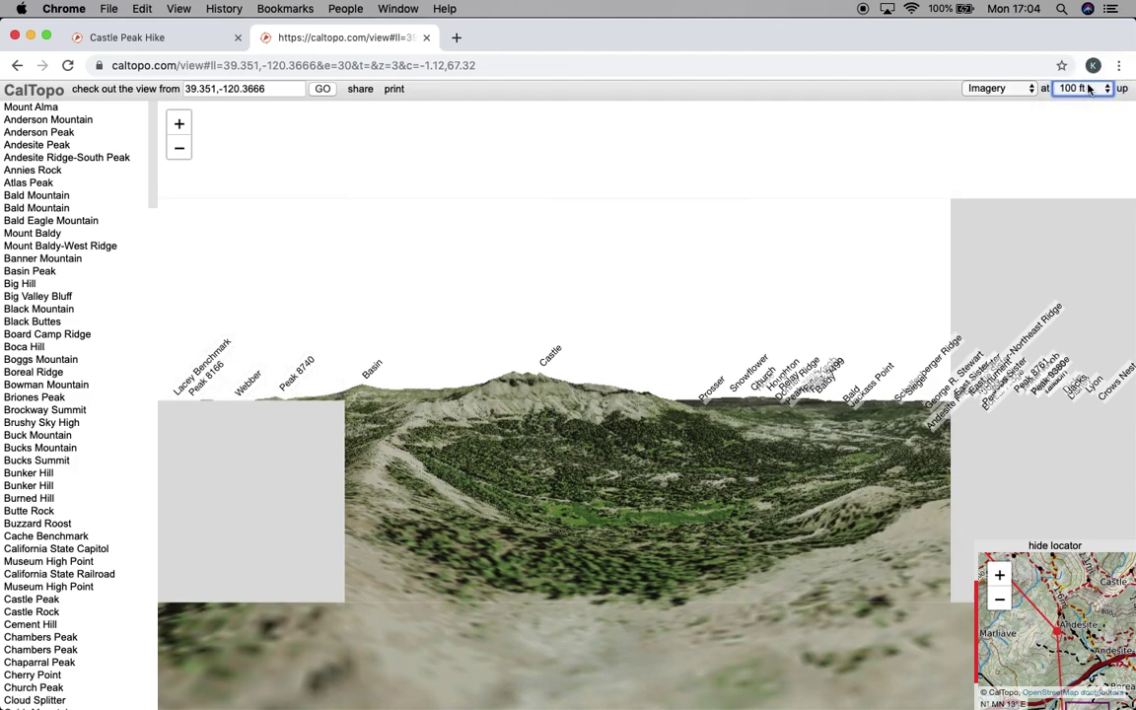
click(1089, 89)
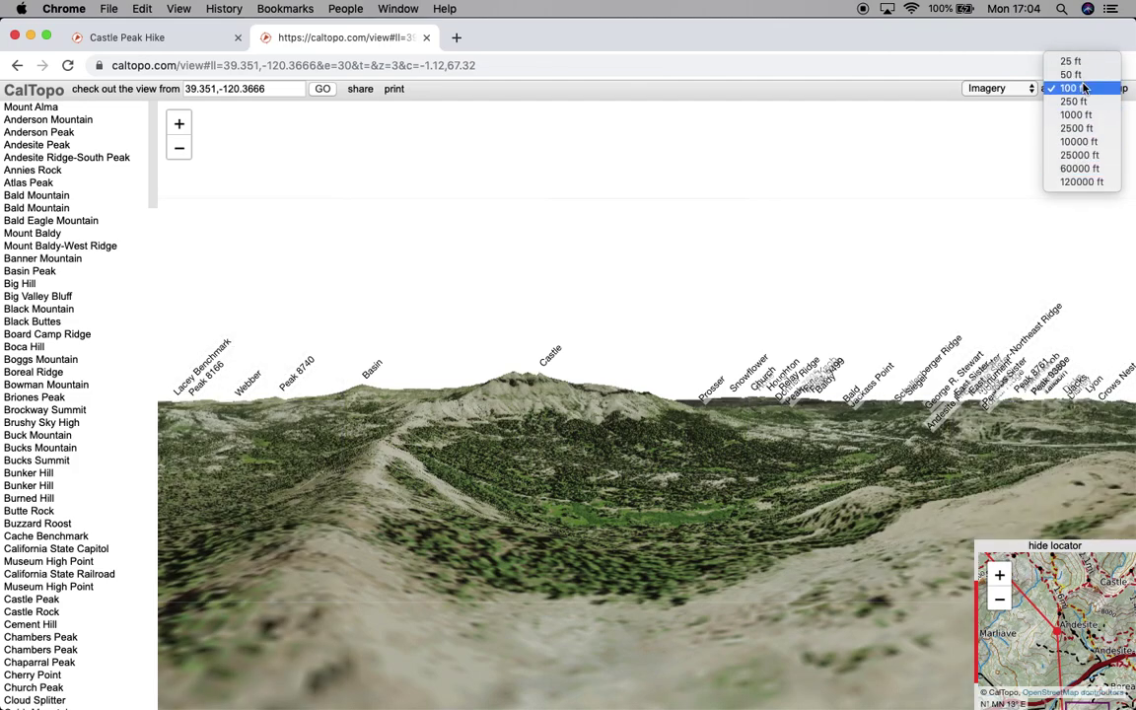
click(1034, 123)
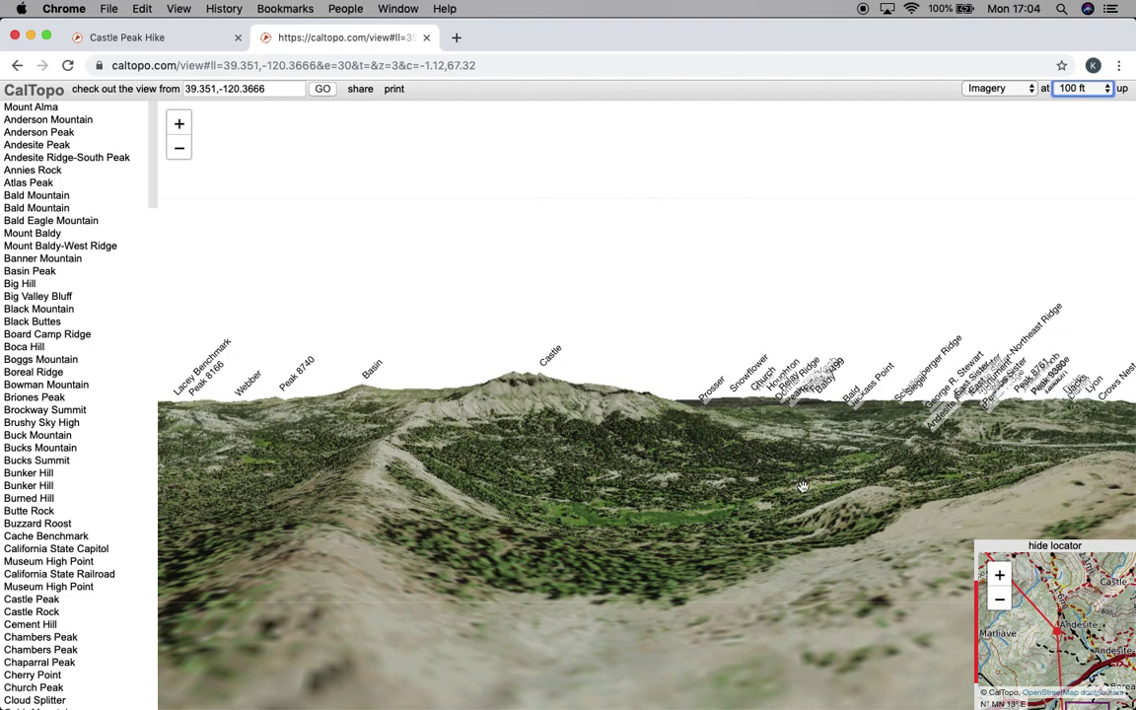
drag(883, 420, 627, 384)
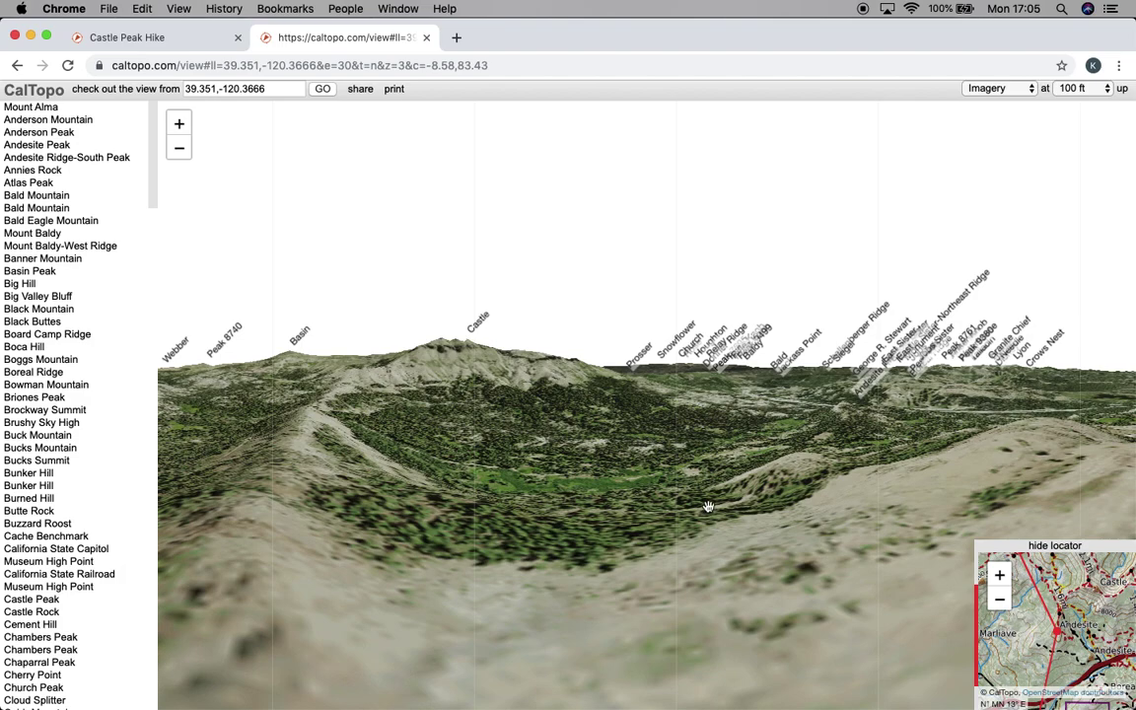
drag(707, 506, 604, 388)
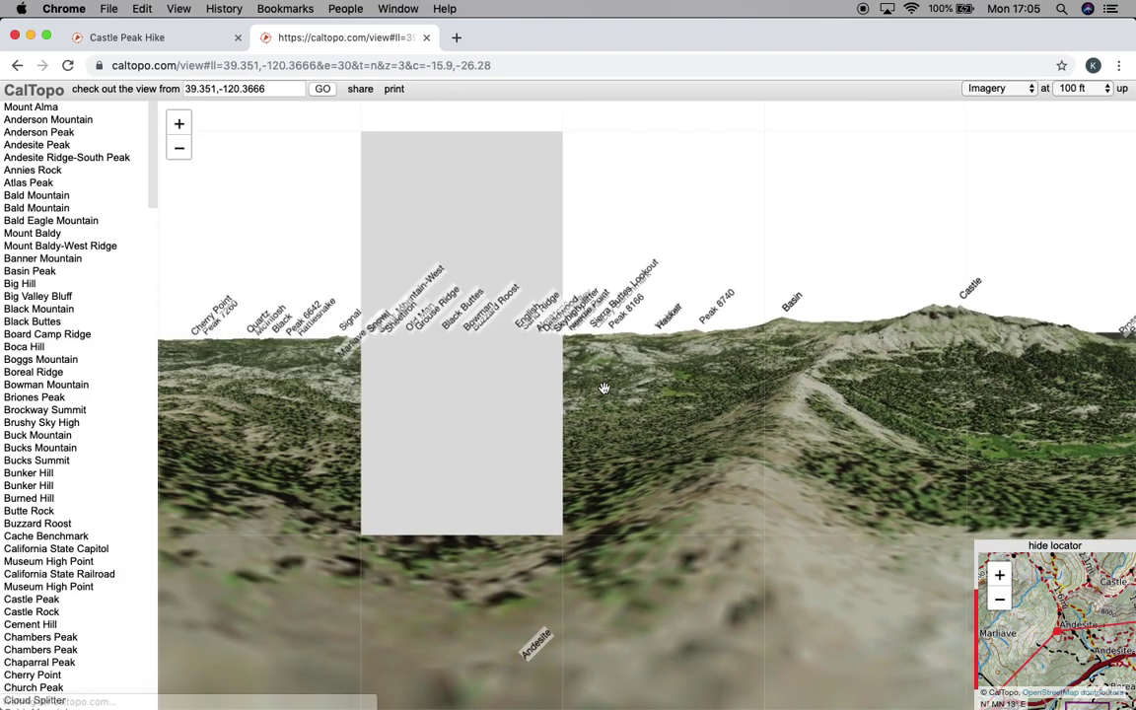
click(427, 36)
Measure the trail stretch north of the car as 672 m (2206 ft)
click(268, 90)
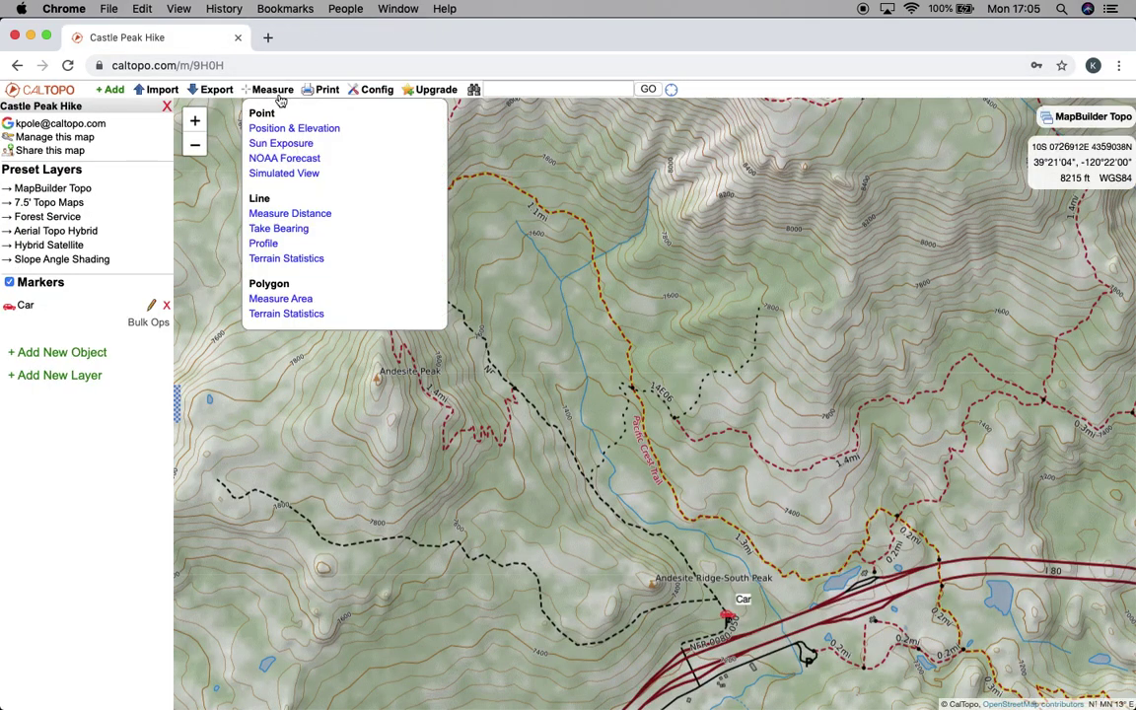
click(288, 215)
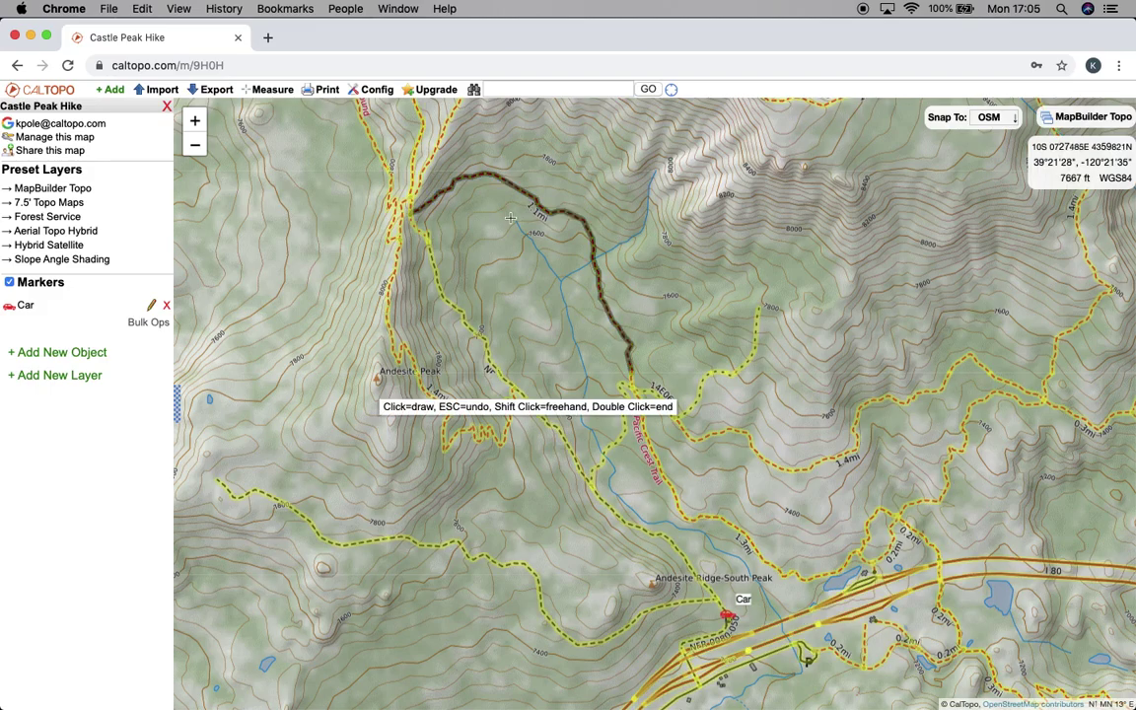
click(585, 168)
double_click(718, 225)
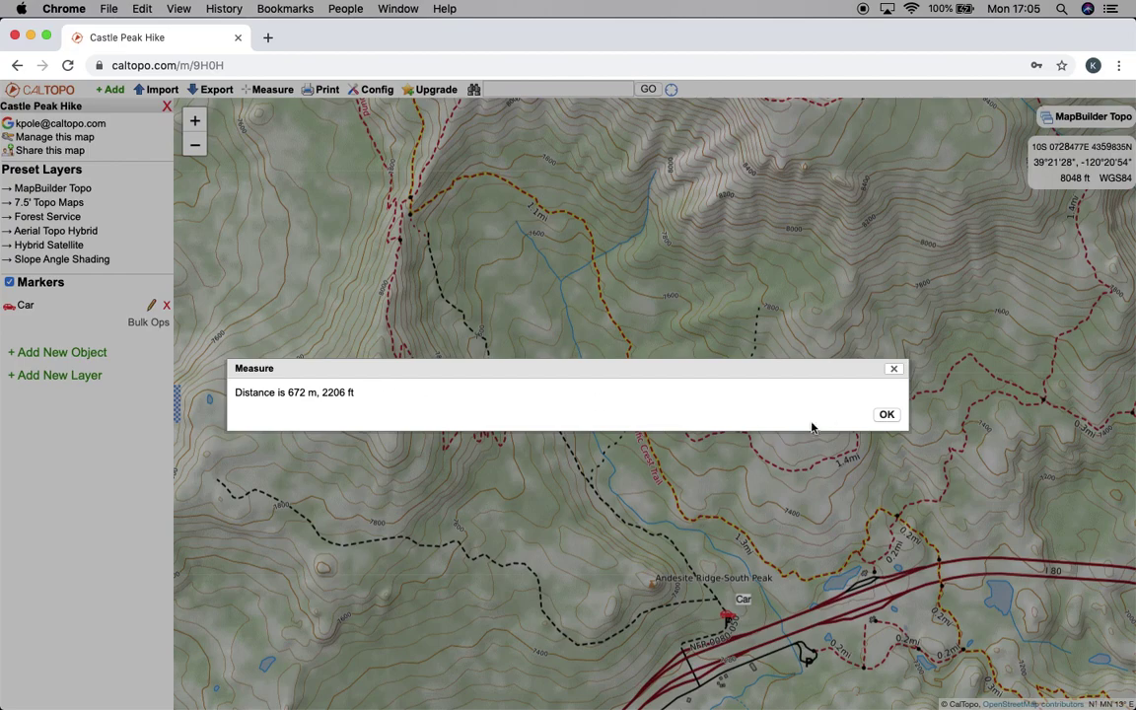
click(885, 415)
Confirm the map measurement units stay set to Mixed in Config
click(374, 91)
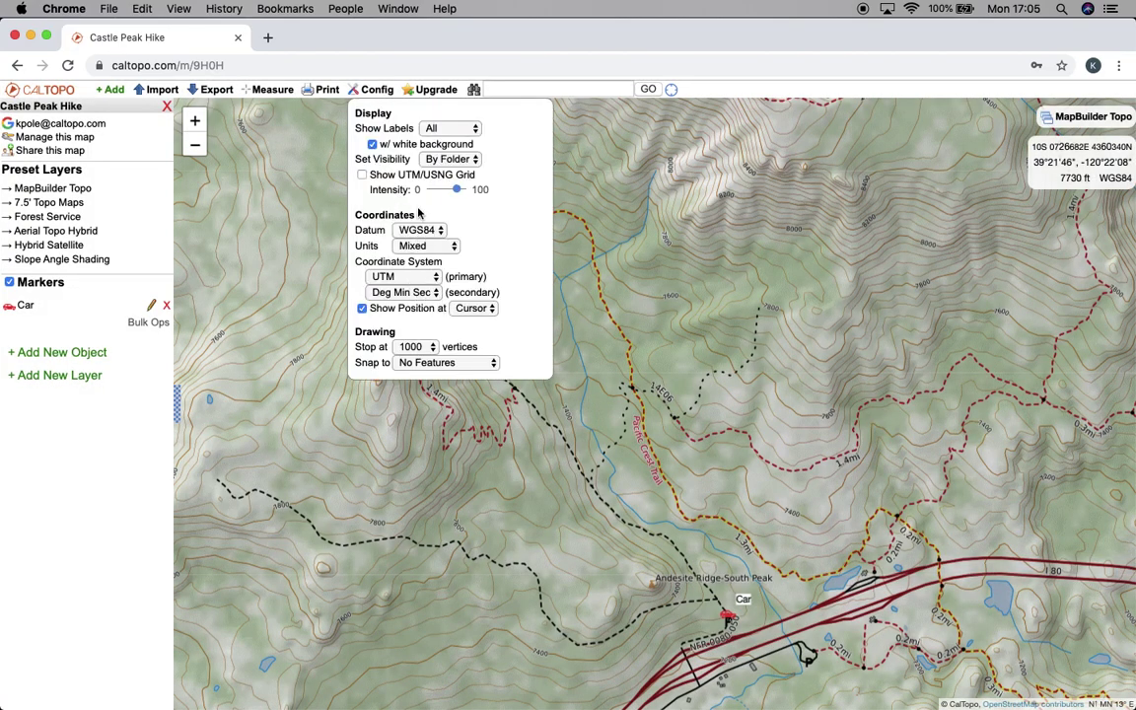
click(428, 246)
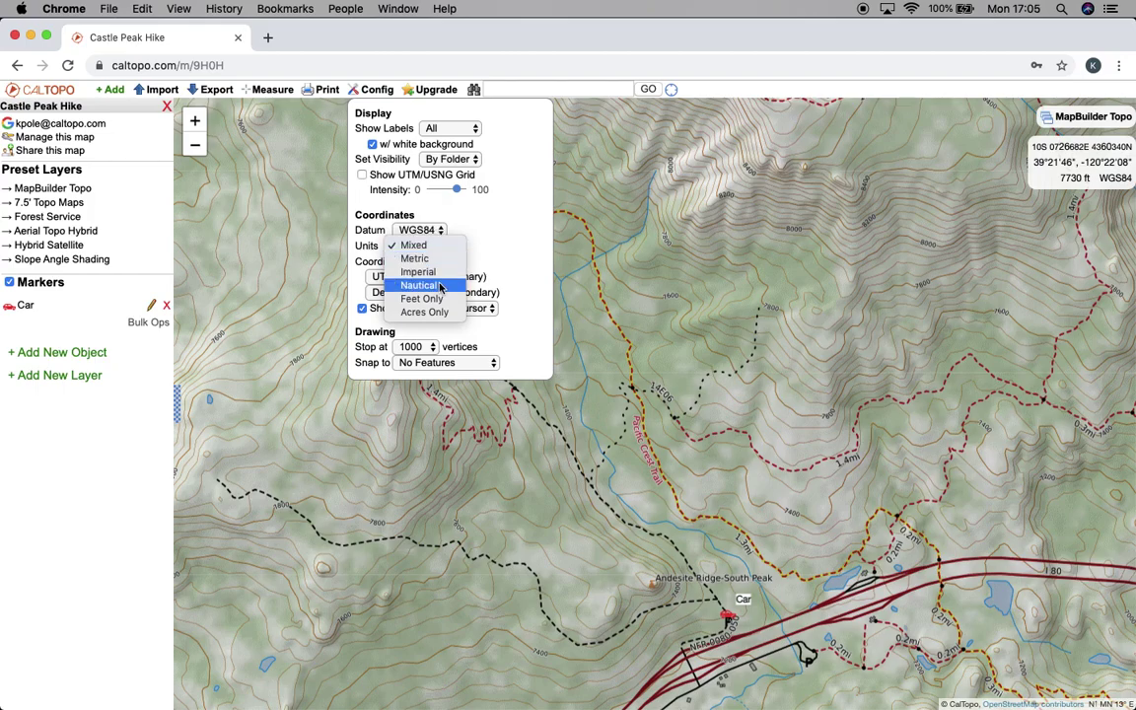
click(477, 242)
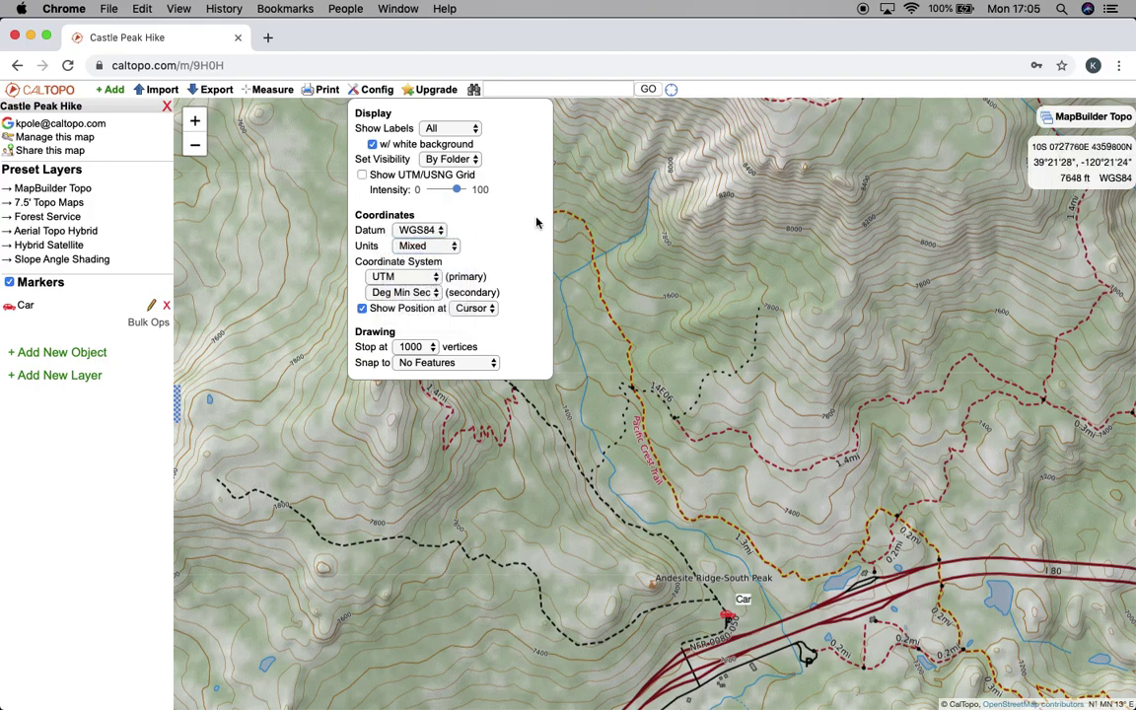
click(251, 91)
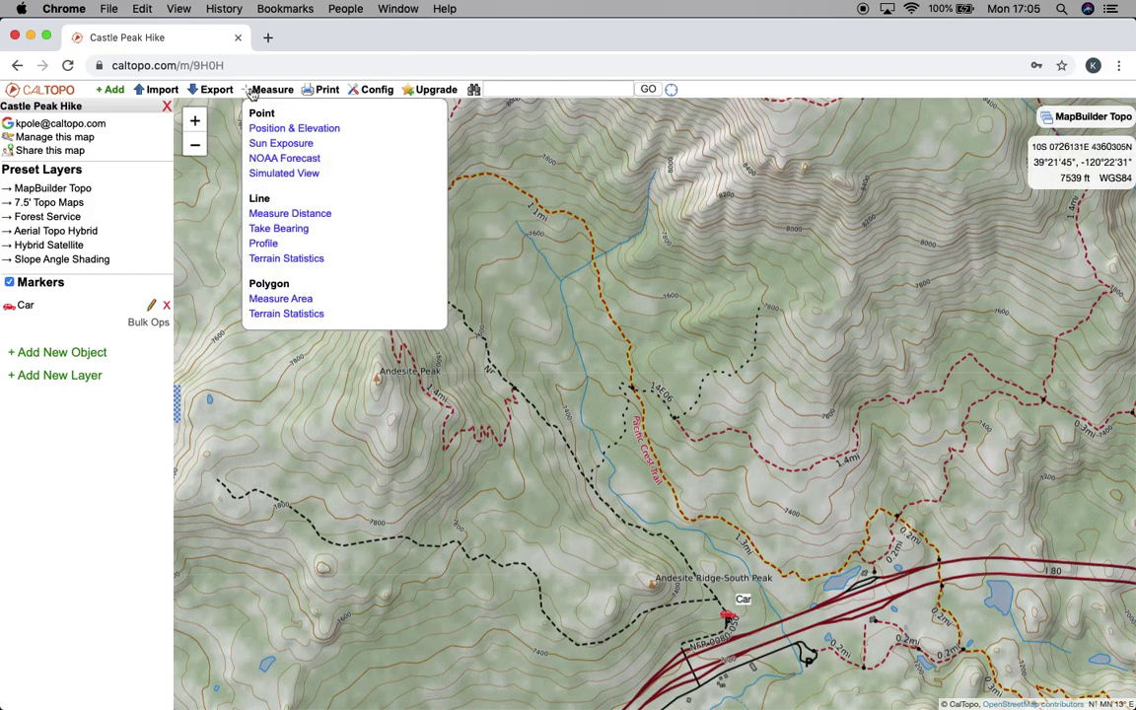
Take a bearing along a line, reading 48.5° true over 0.809 km
click(279, 229)
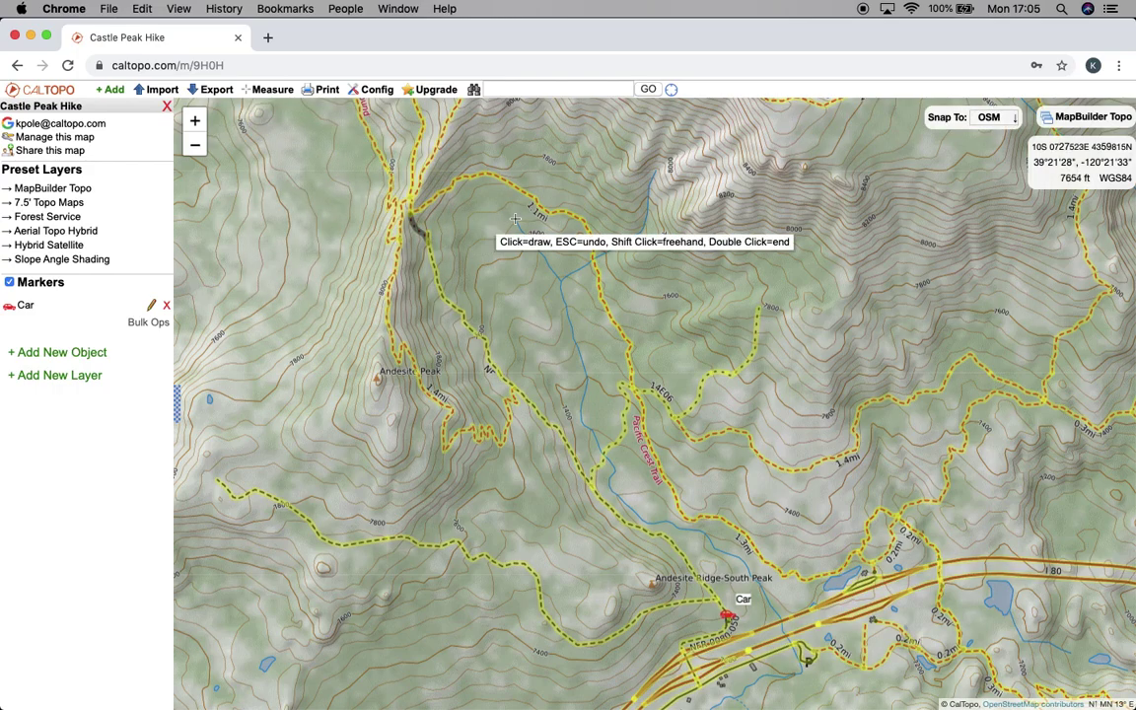
click(584, 306)
click(714, 192)
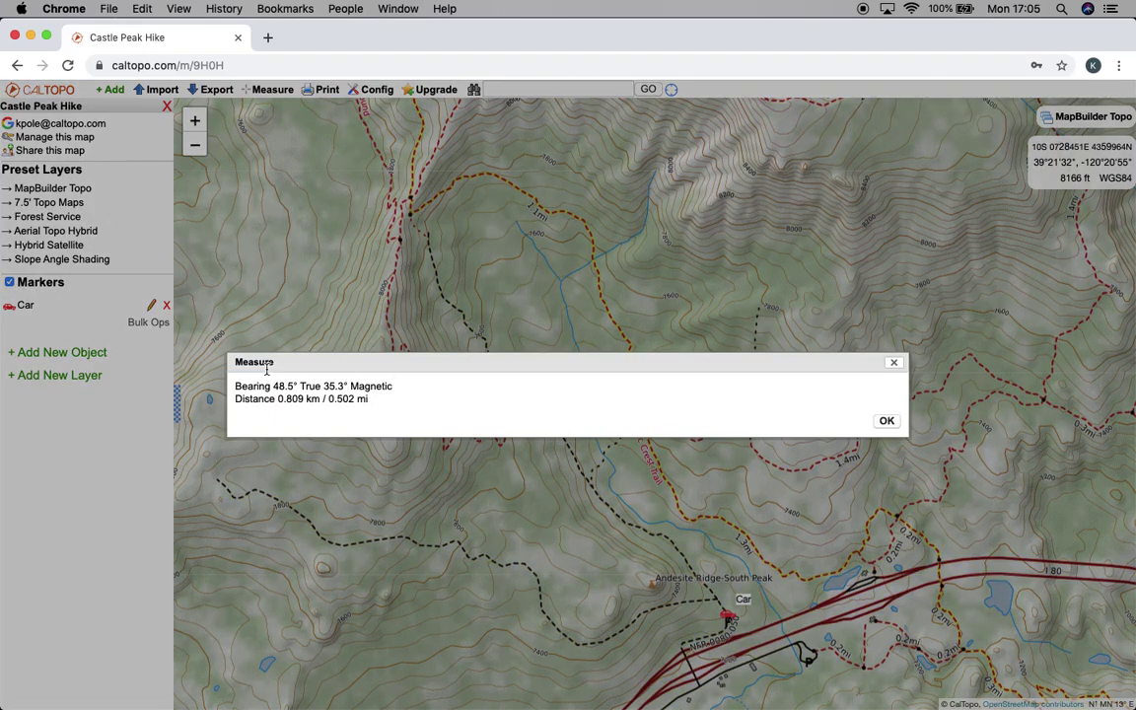
click(887, 421)
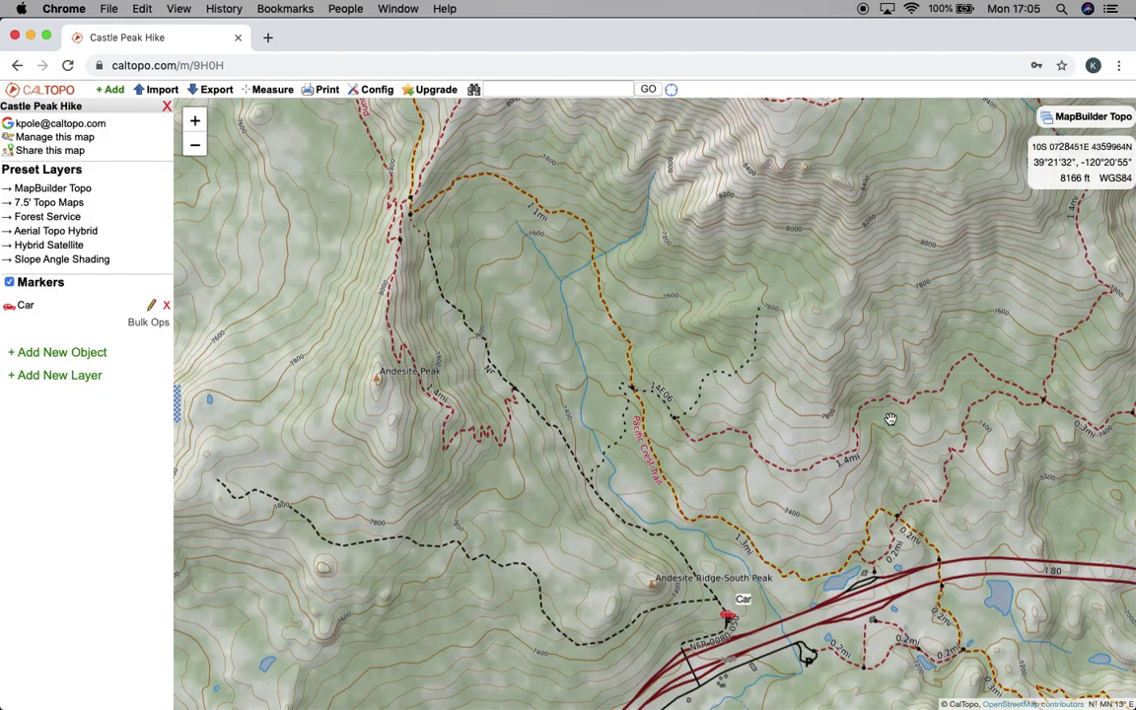
View the elevation profile of a line above Andesite Peak, spanning 7561'–8449', then close it
click(239, 90)
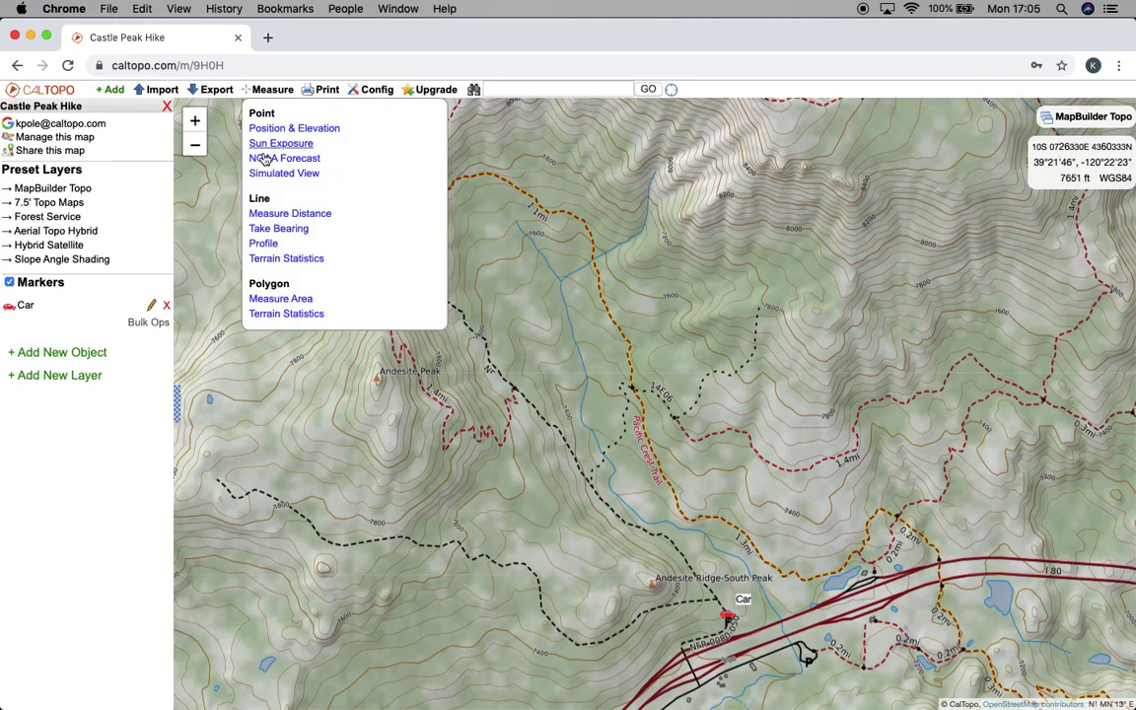
click(262, 245)
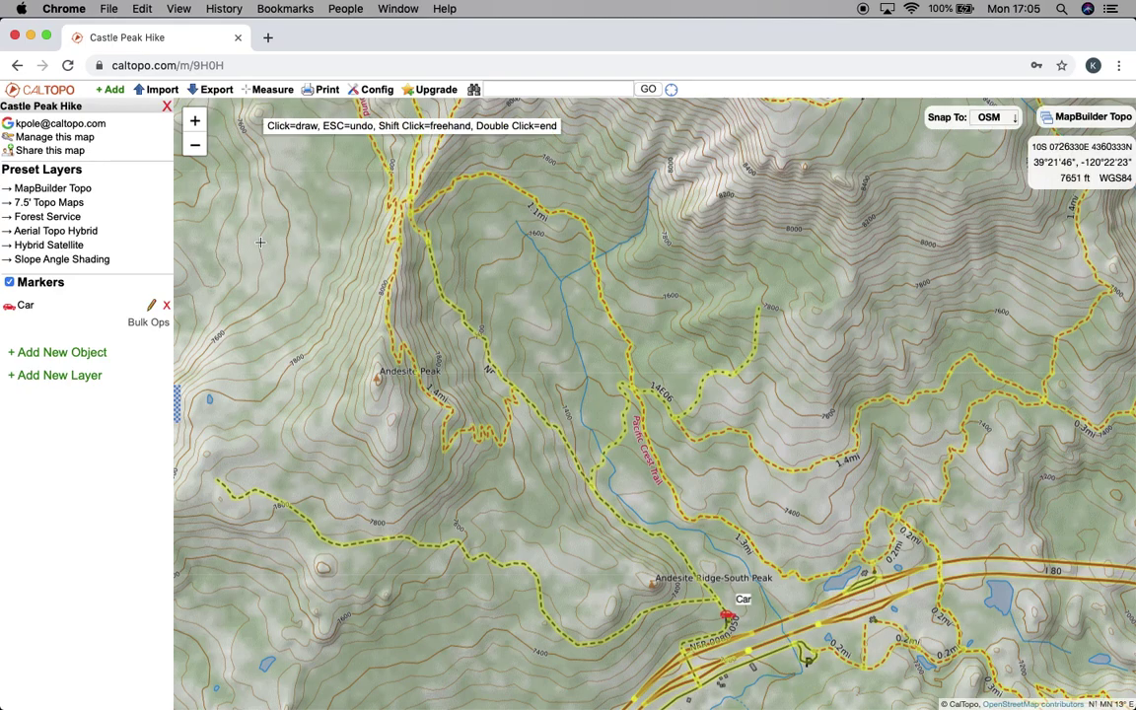
click(771, 173)
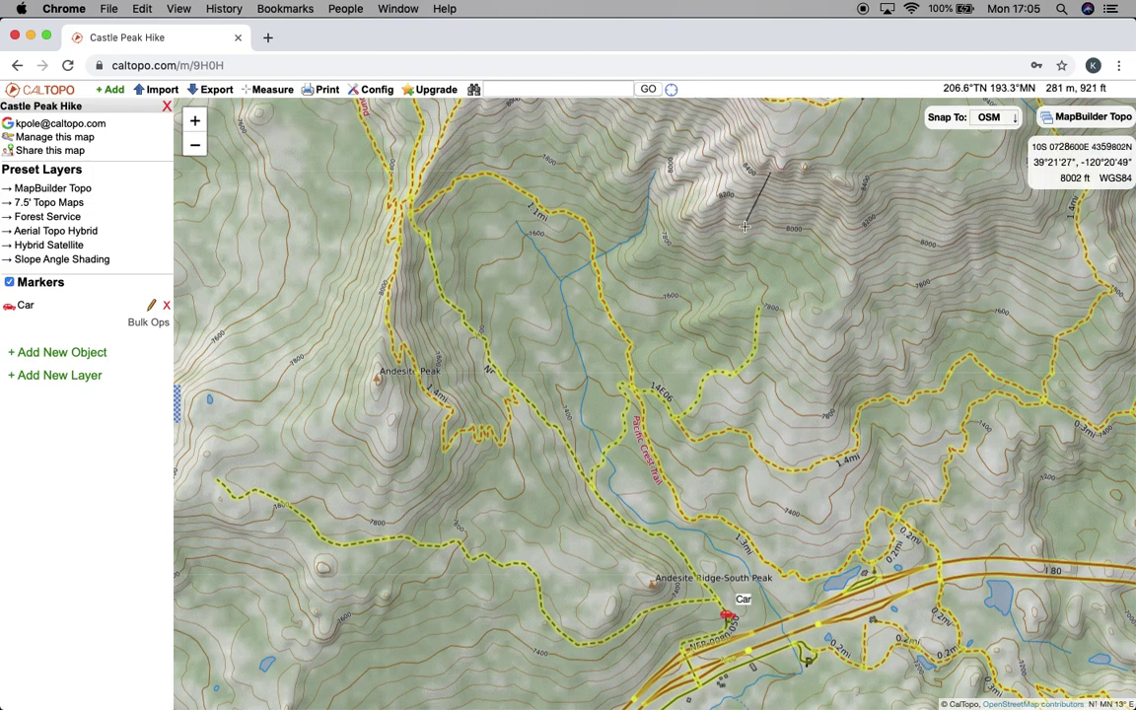
click(745, 227)
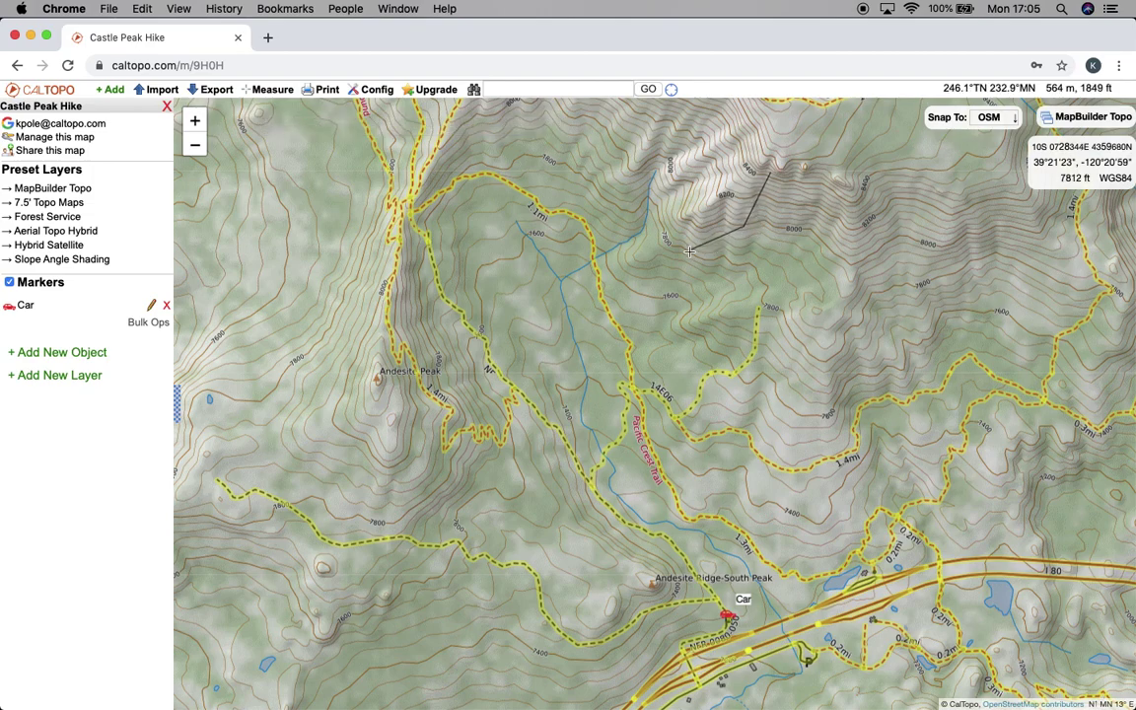
click(689, 251)
click(721, 312)
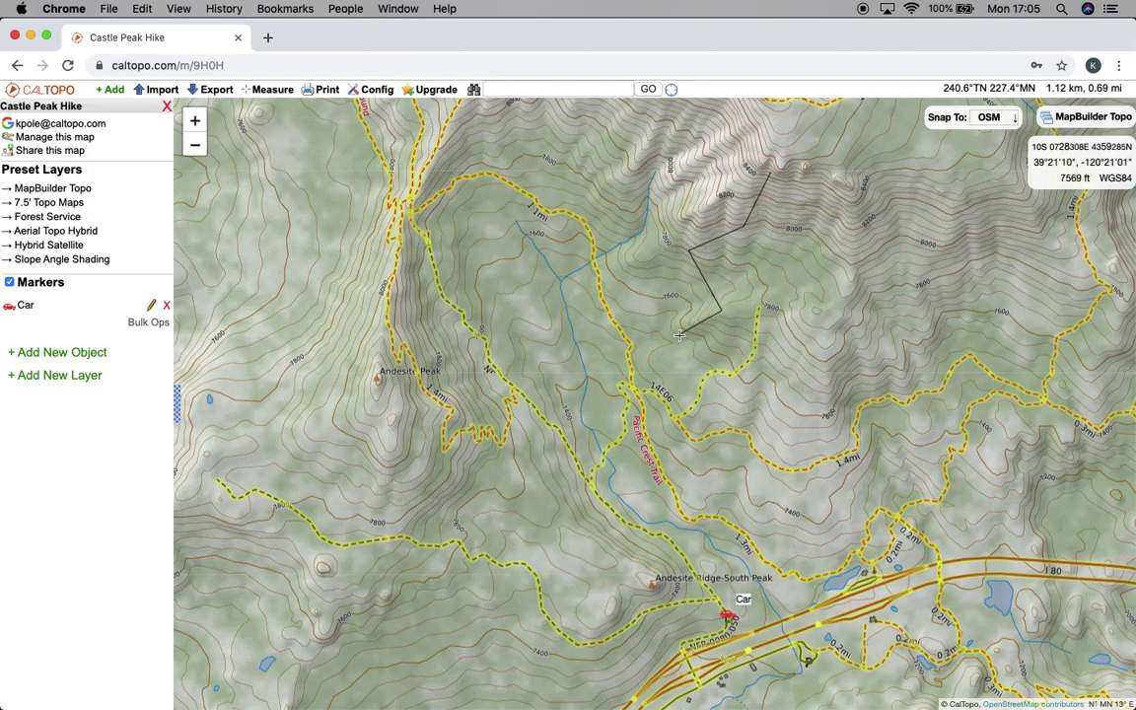
click(680, 336)
double_click(680, 335)
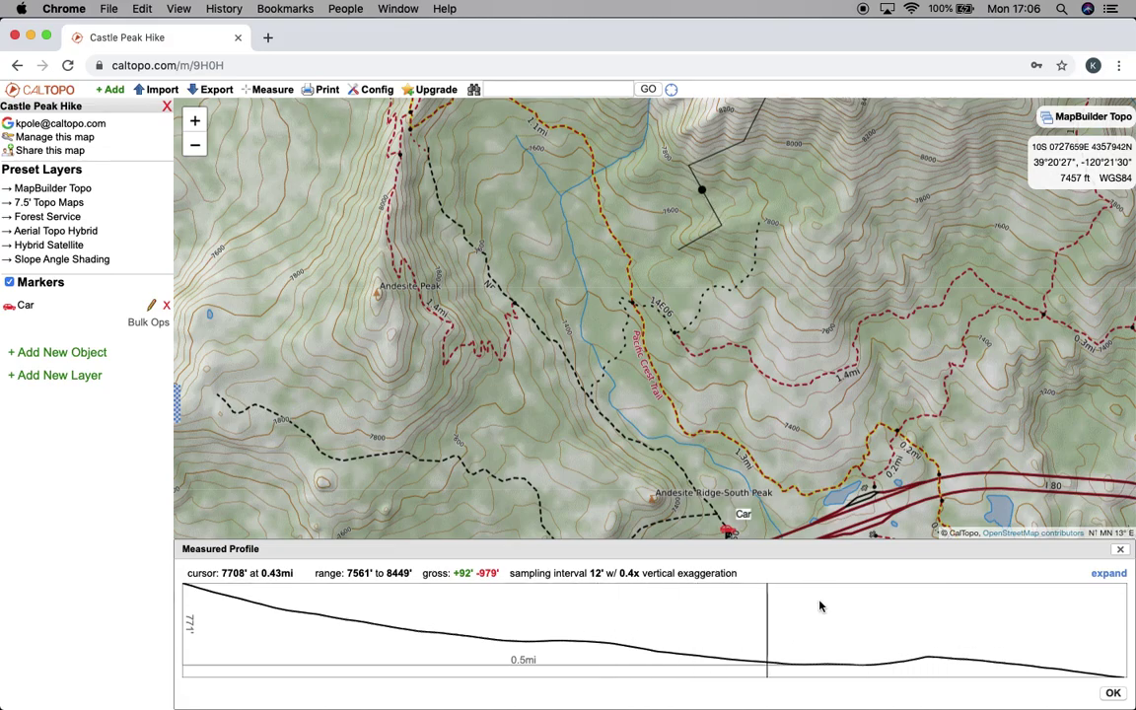
click(1121, 548)
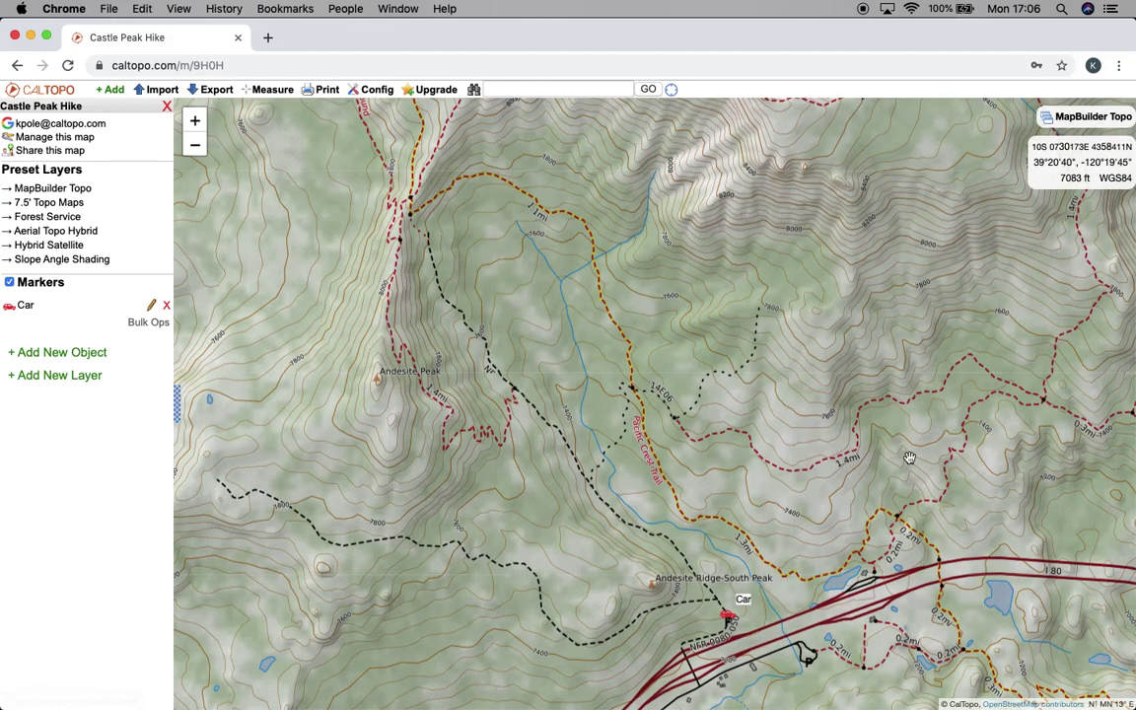
Get terrain statistics for a short line: average 8255', 100% shrub
click(257, 91)
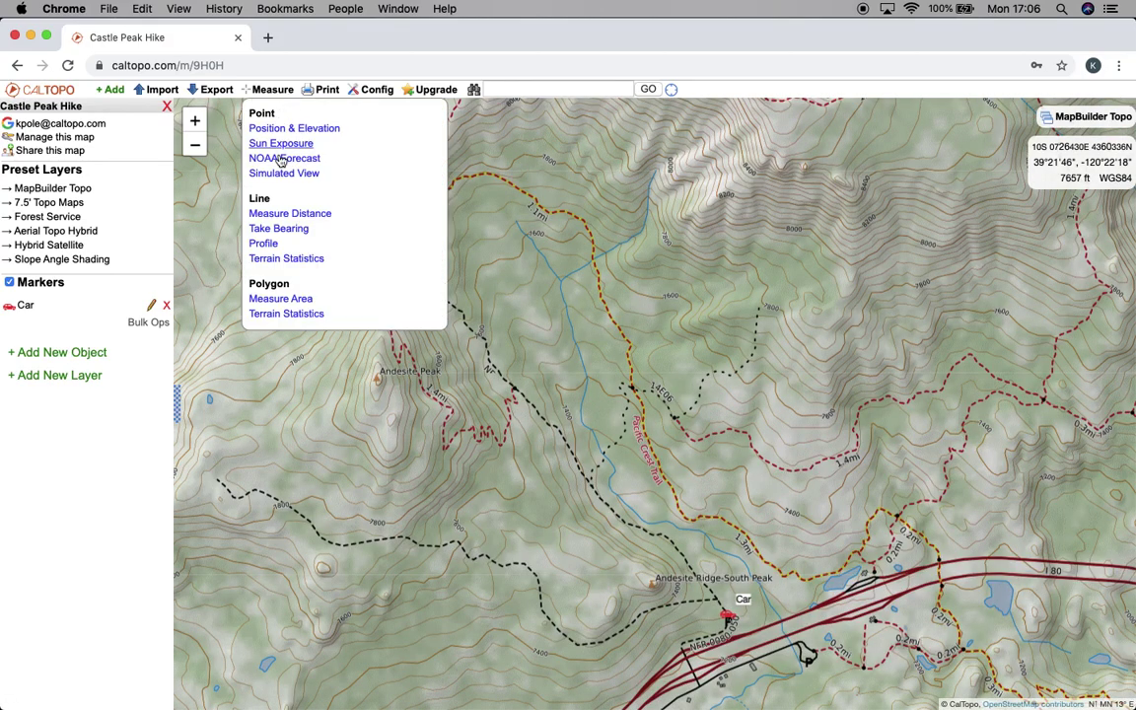
click(268, 260)
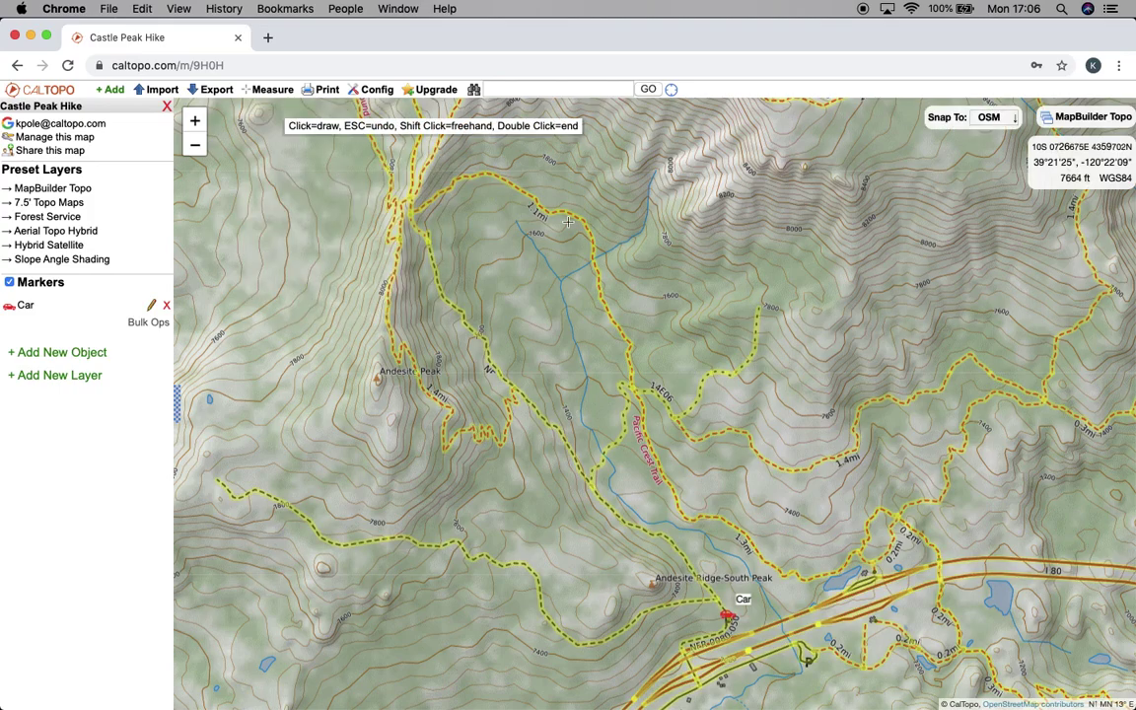
click(754, 171)
double_click(658, 193)
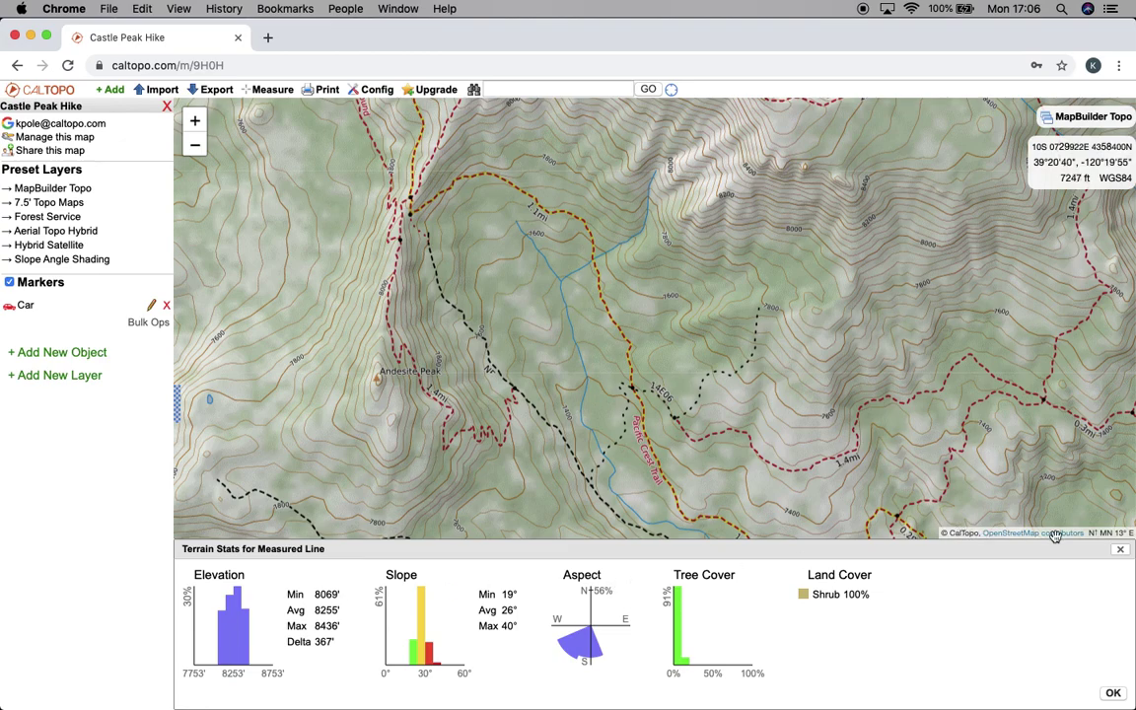
click(1123, 550)
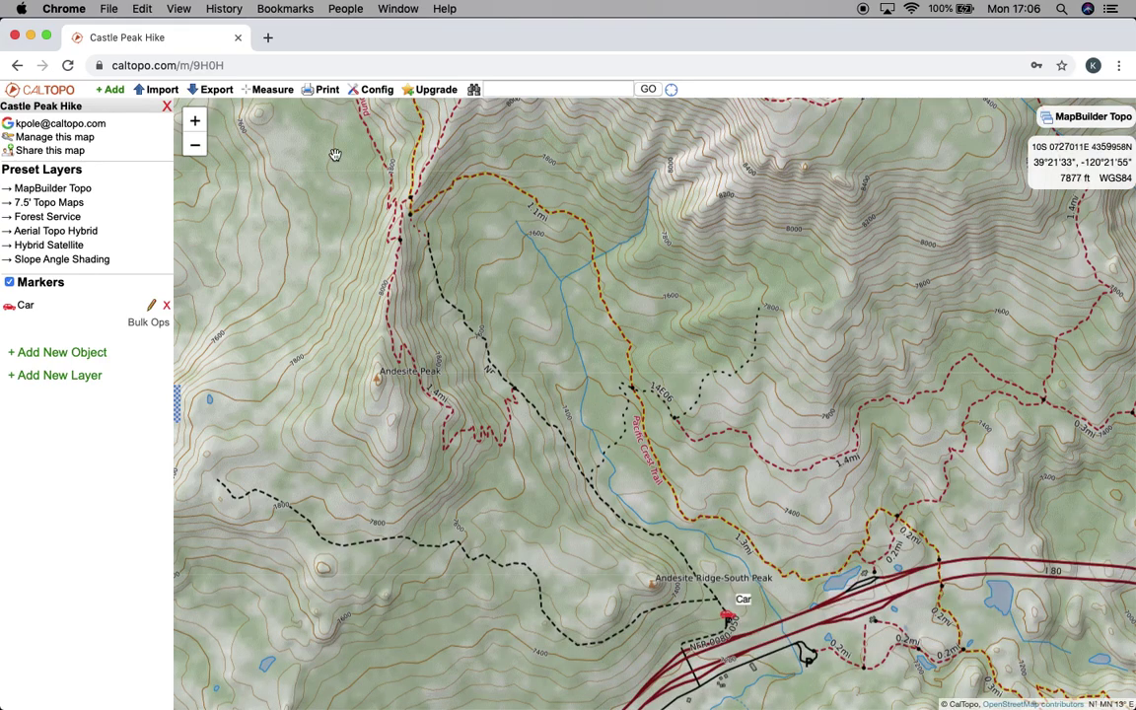
Measure a polygon on the slope above the creek as 0.27 km² (66 ac)
mouse_move(280, 101)
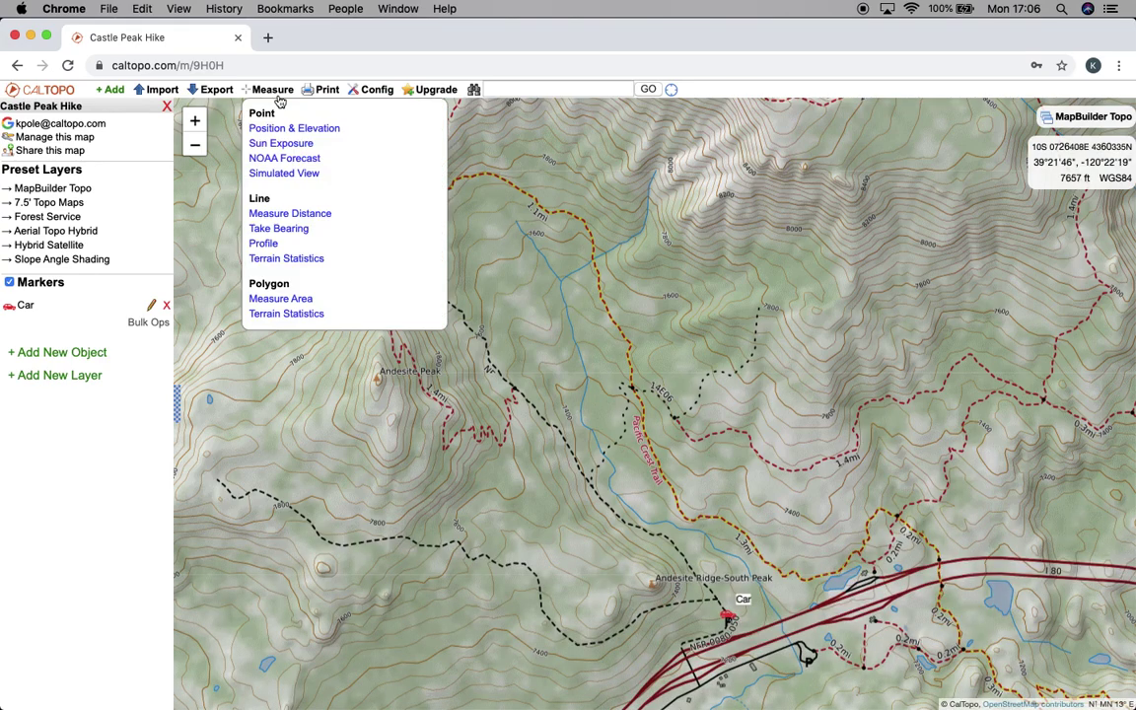
click(280, 298)
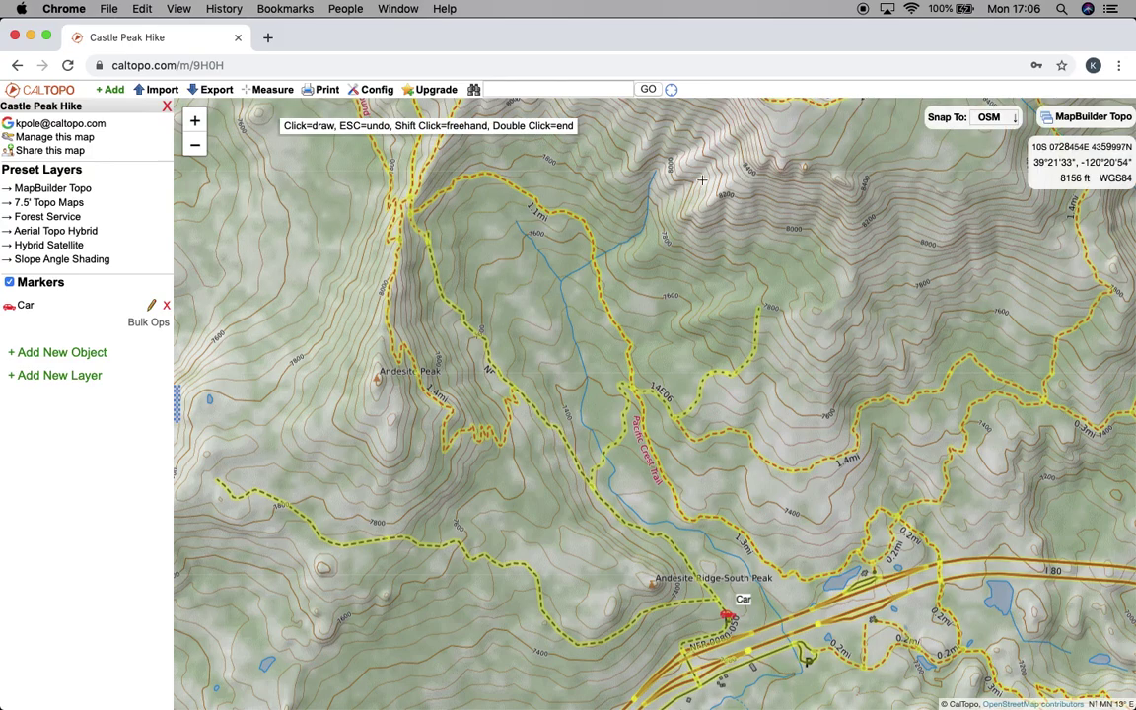
click(636, 195)
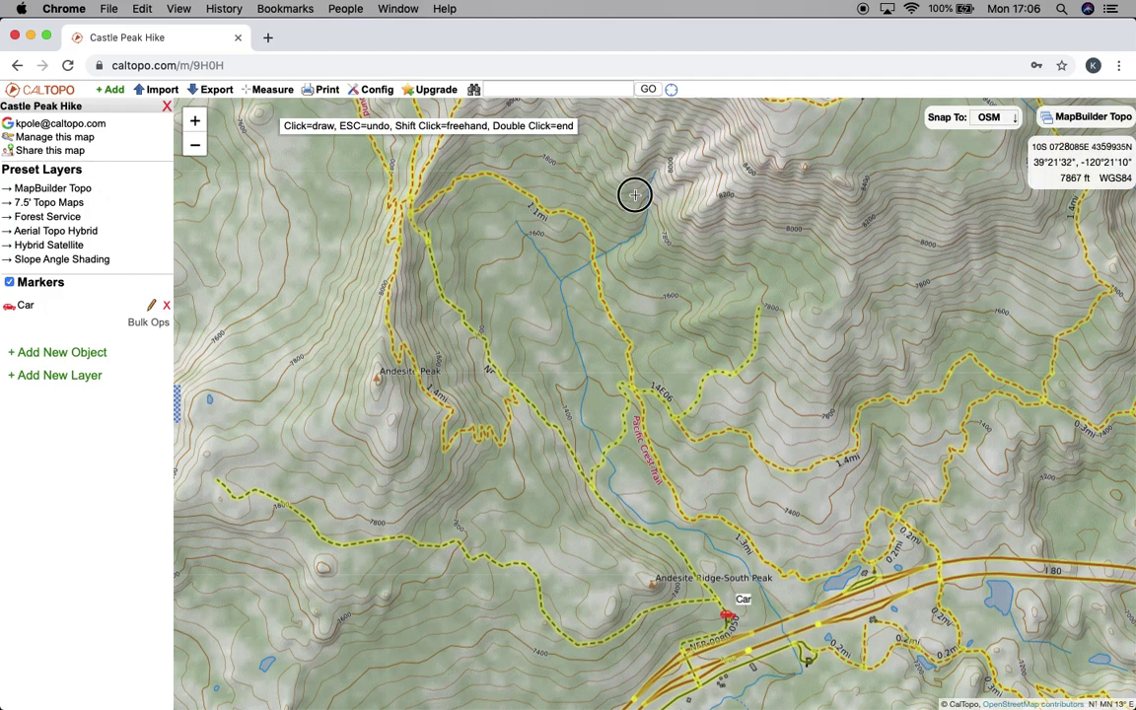
click(747, 185)
click(747, 268)
click(679, 308)
click(636, 264)
click(608, 203)
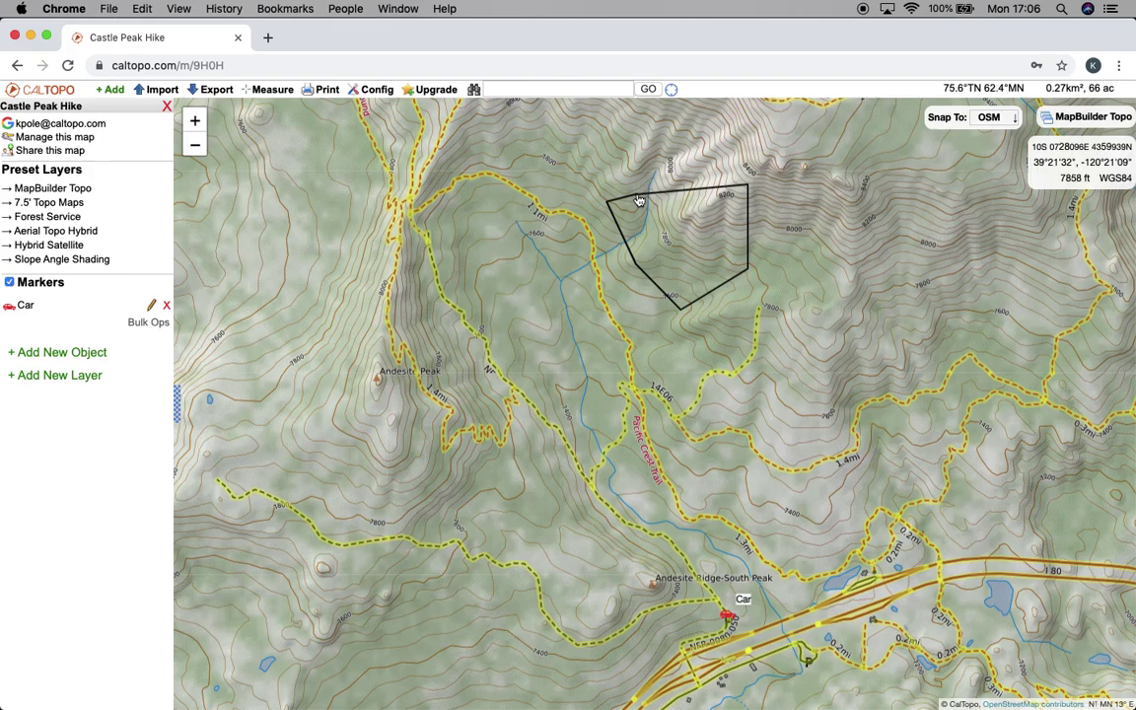
click(638, 194)
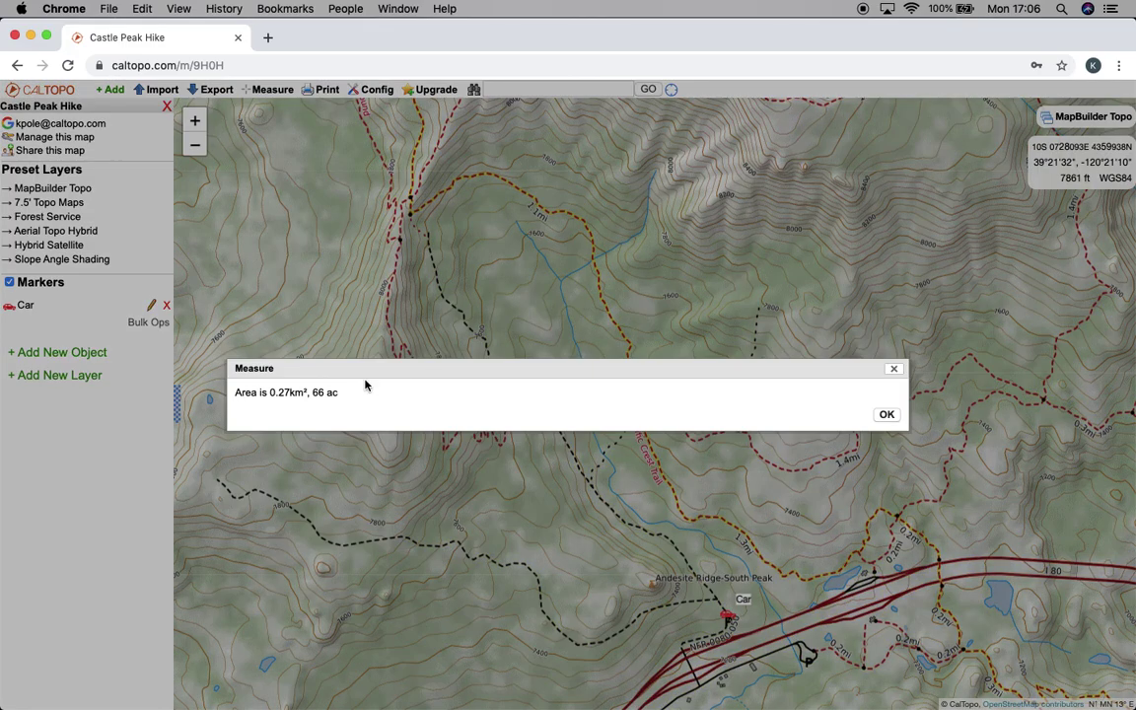
click(887, 413)
Outline a polygon on the slope for terrain stats (avg 7792', 18° slope, 72% forest), then close the panel
click(250, 89)
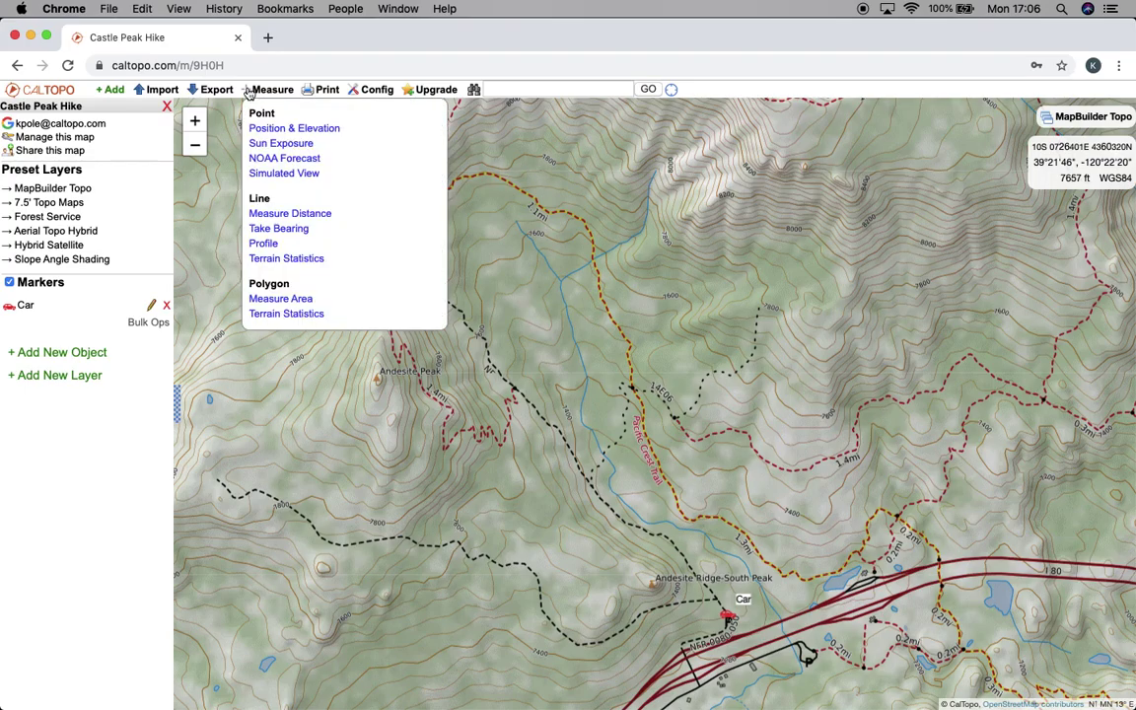
click(286, 314)
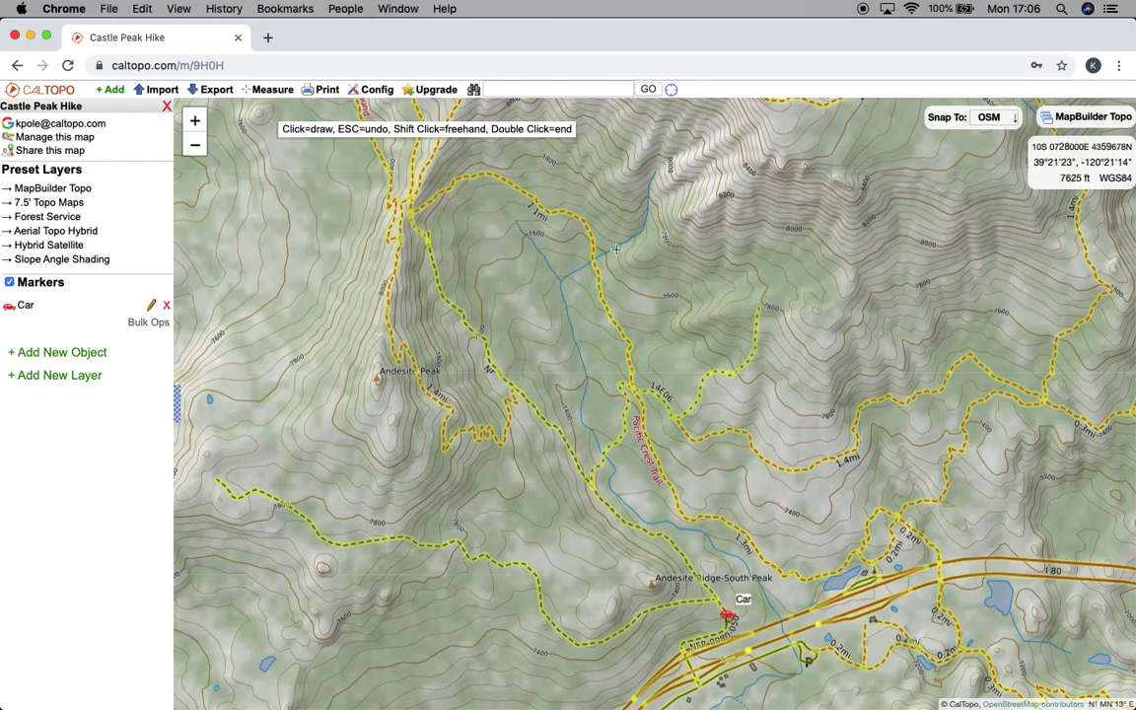
click(631, 184)
click(742, 191)
click(735, 281)
click(691, 293)
click(678, 267)
click(652, 277)
click(606, 206)
click(632, 186)
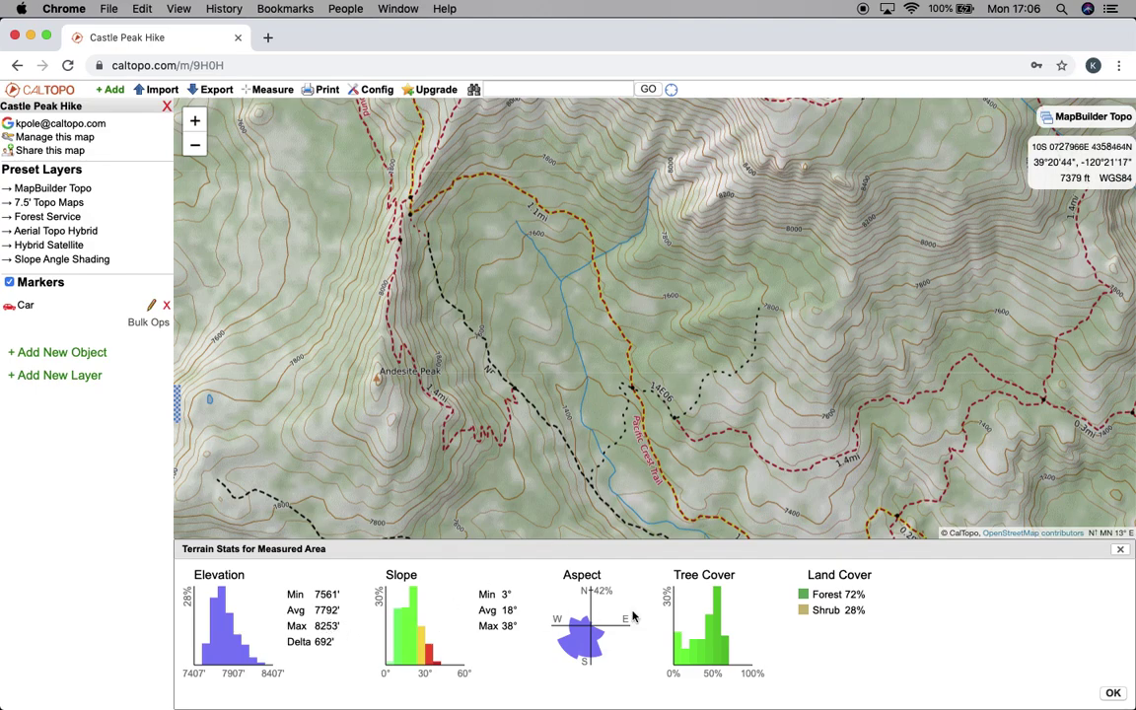
click(1124, 551)
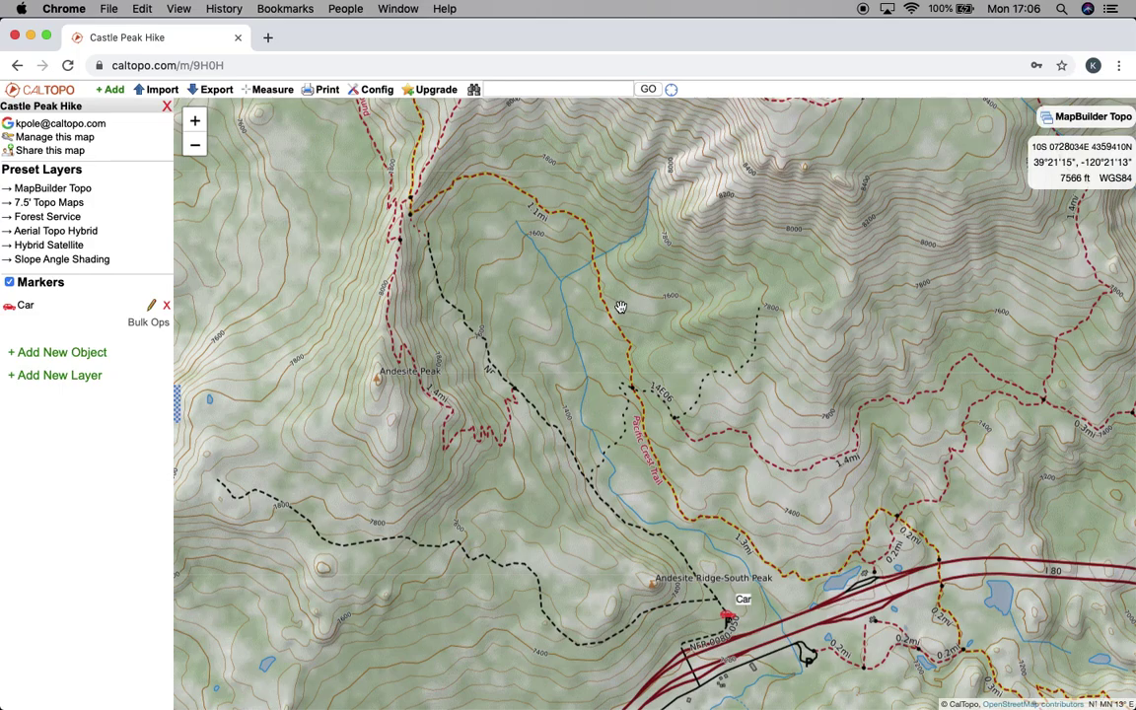